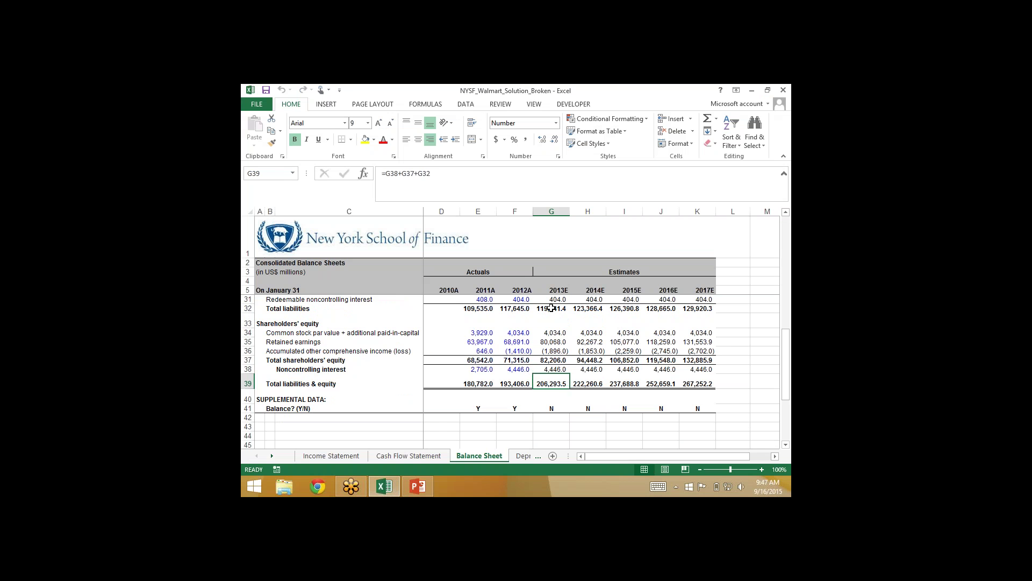
Examine the 2013E balance sheet column from total liabilities and equity up to total assets to compare the two totals.
key("Up")
key("Up")
key("Up")
key("Up")
key("Up")
key("Up")
key("Up")
key("Up")
key("Up")
key("Up")
key("Up")
key("Up")
key("Up")
key("Up")
key("Up")
key("Up")
key("Up")
key("Up")
key("Up")
key("Up")
key("Up")
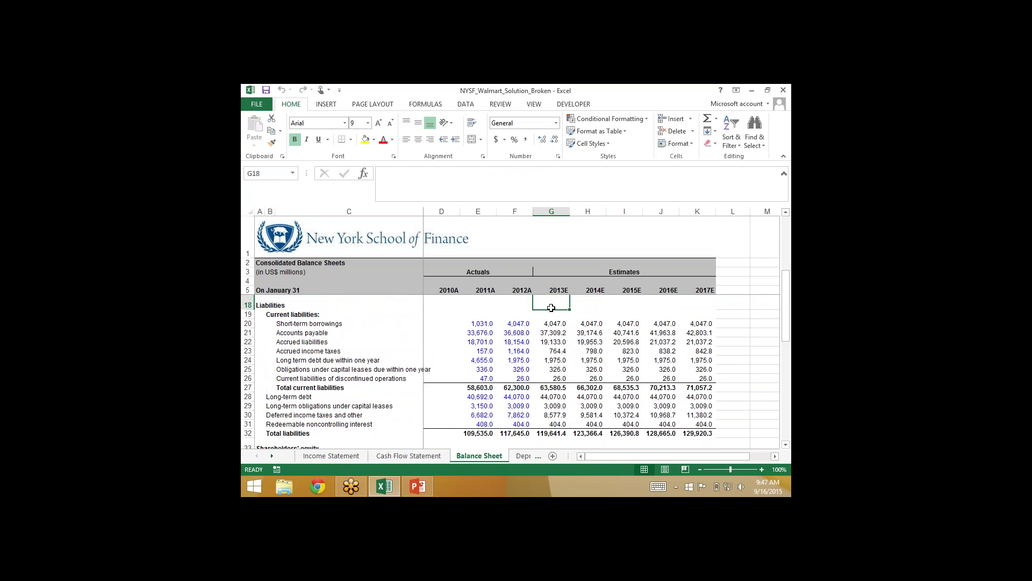
key("Up")
key("Up")
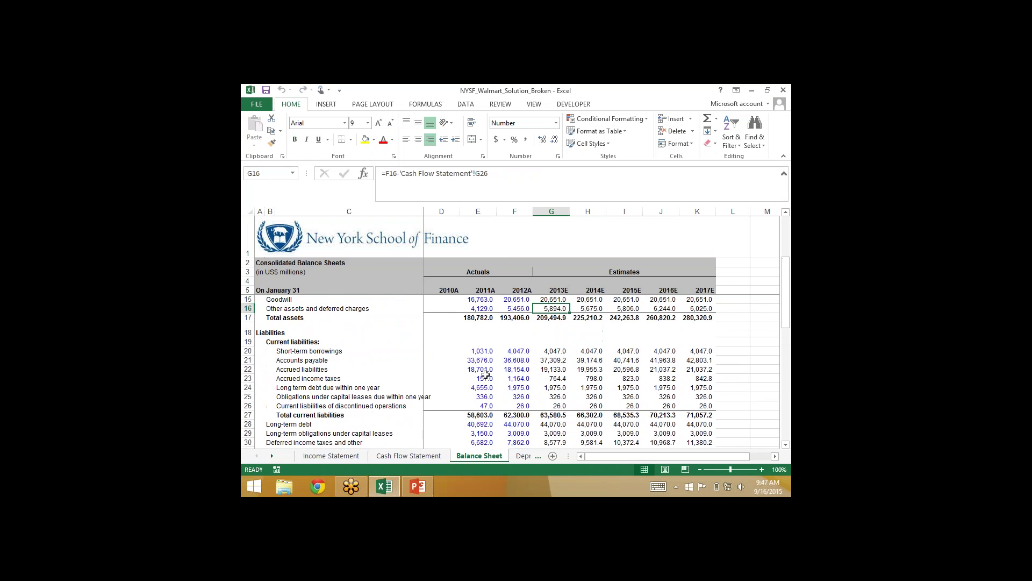
Switch to PowerPoint to read the "Solving an Unbalanced Balance Sheet" slide, and return to the Excel workbook.
left_click(418, 486)
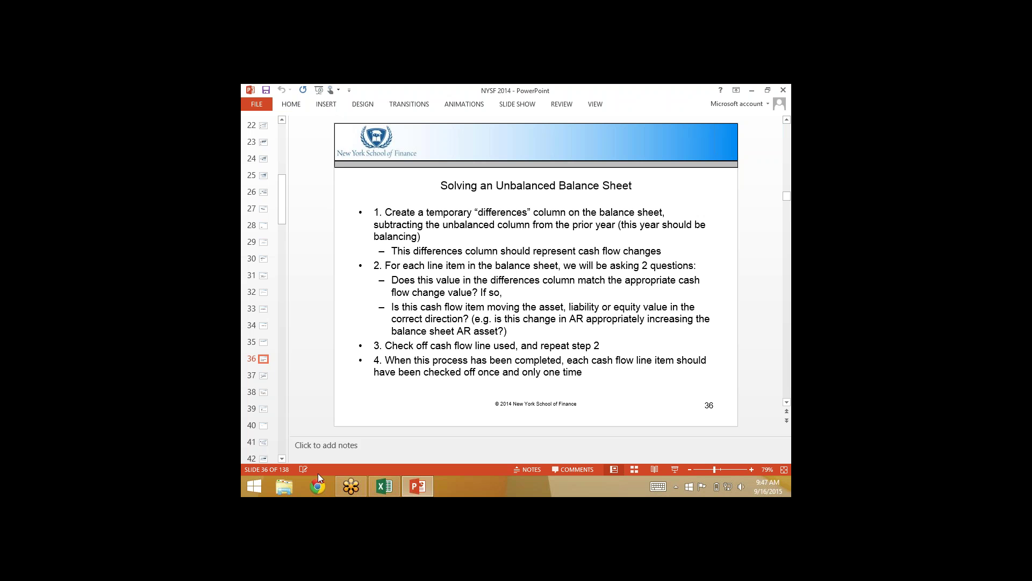
left_click(385, 486)
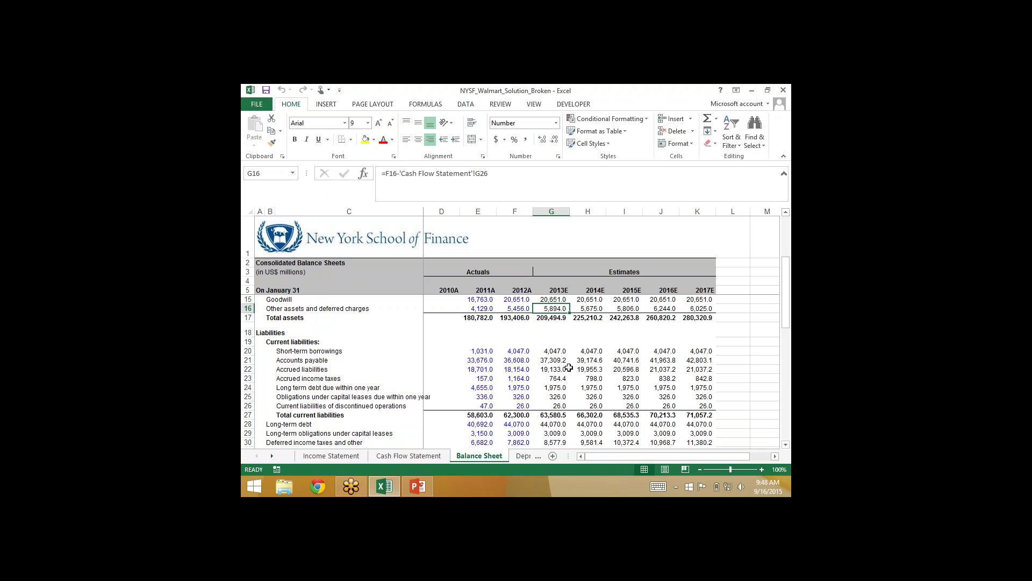
Clear the 2014E to 2017E estimates in columns H to K below the header rows of the Balance Sheet.
scroll(569, 368, "down", 5)
left_click(551, 387)
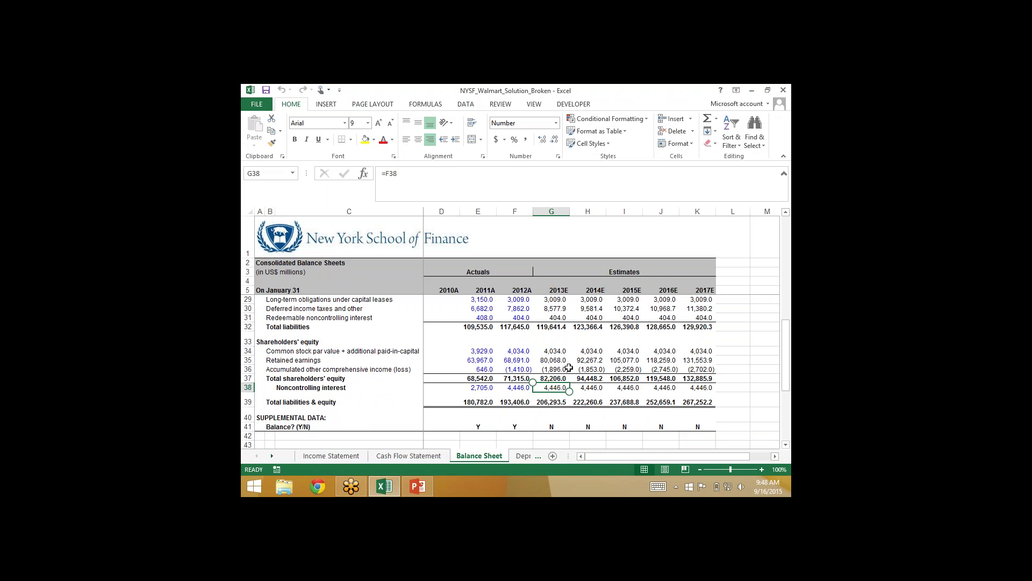
left_click(588, 426)
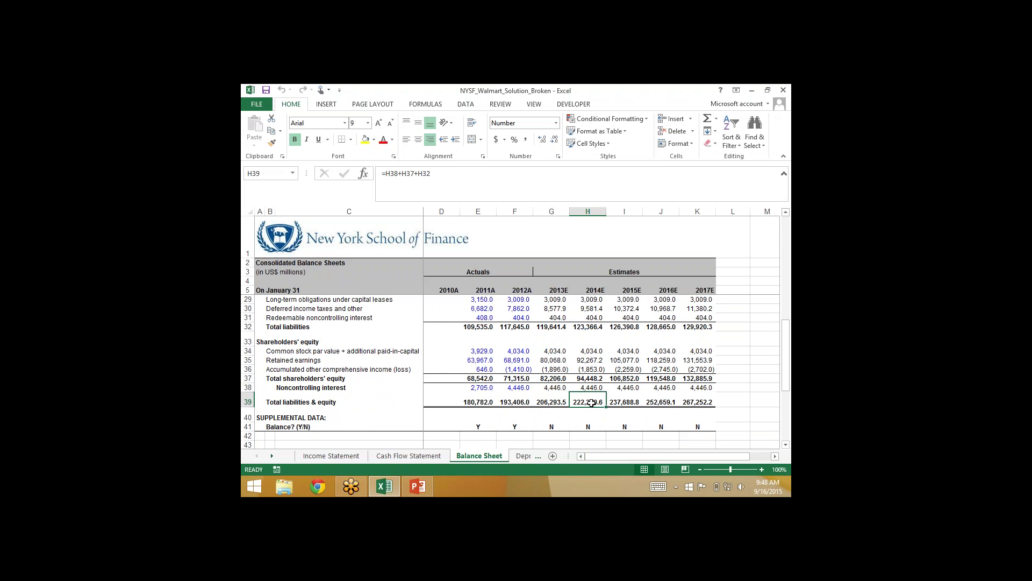
left_click_drag(591, 402, 712, 436)
key("Delete")
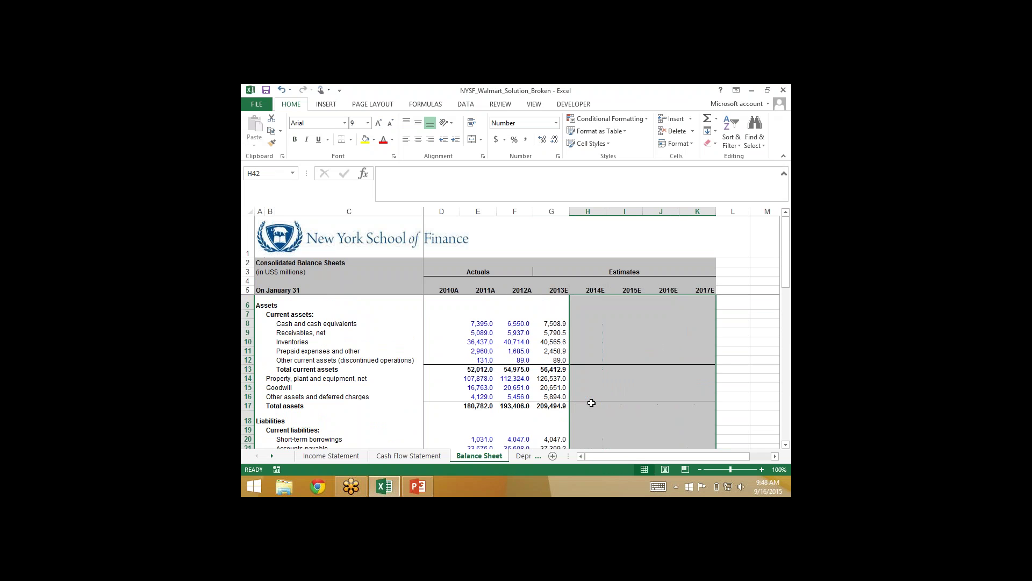
Enter the heading "Differences" in cell H7 of the Balance Sheet.
left_click(585, 315)
type("Diffe")
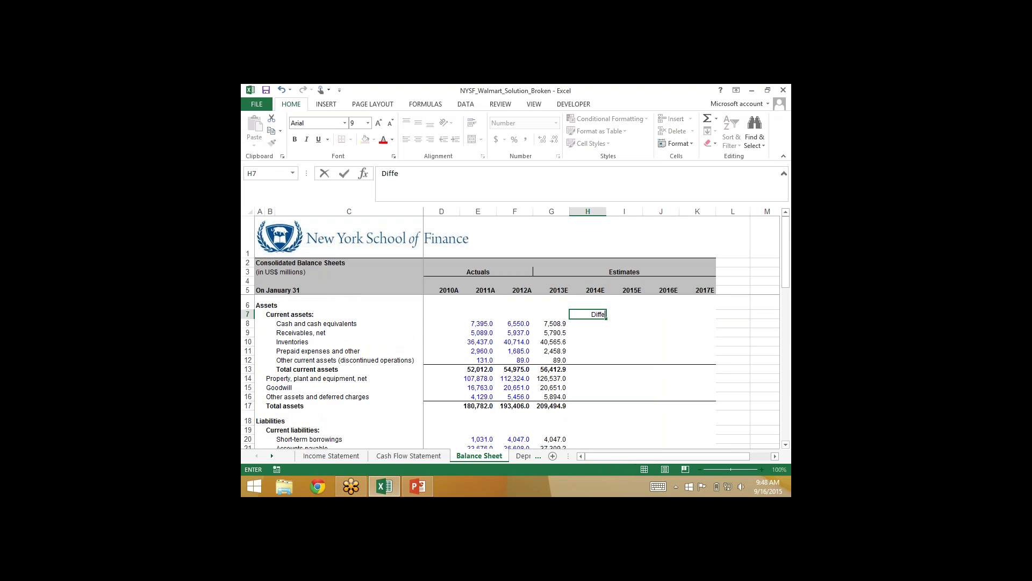
type("renes")
key("Return")
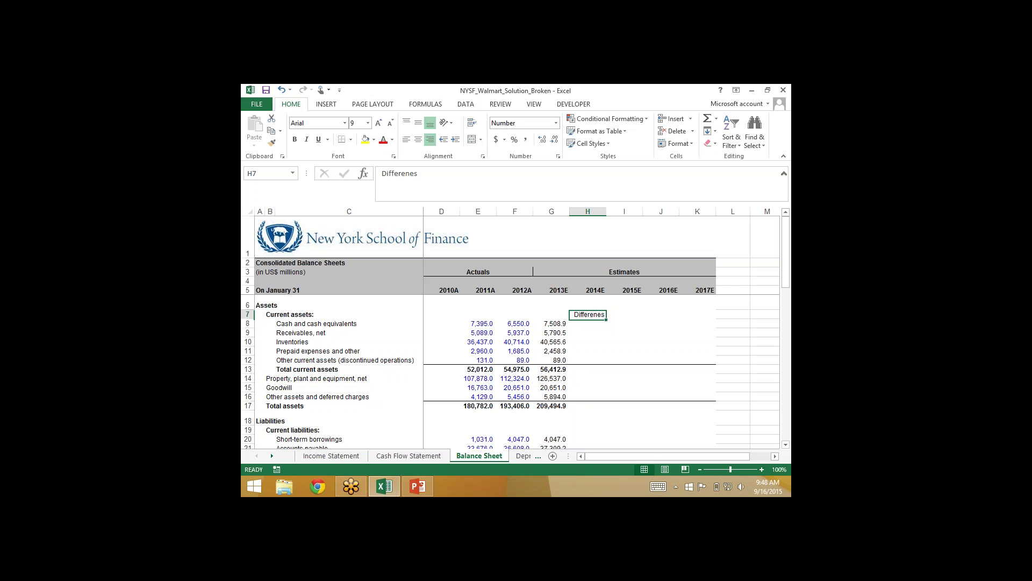
key("Up")
type("Differences")
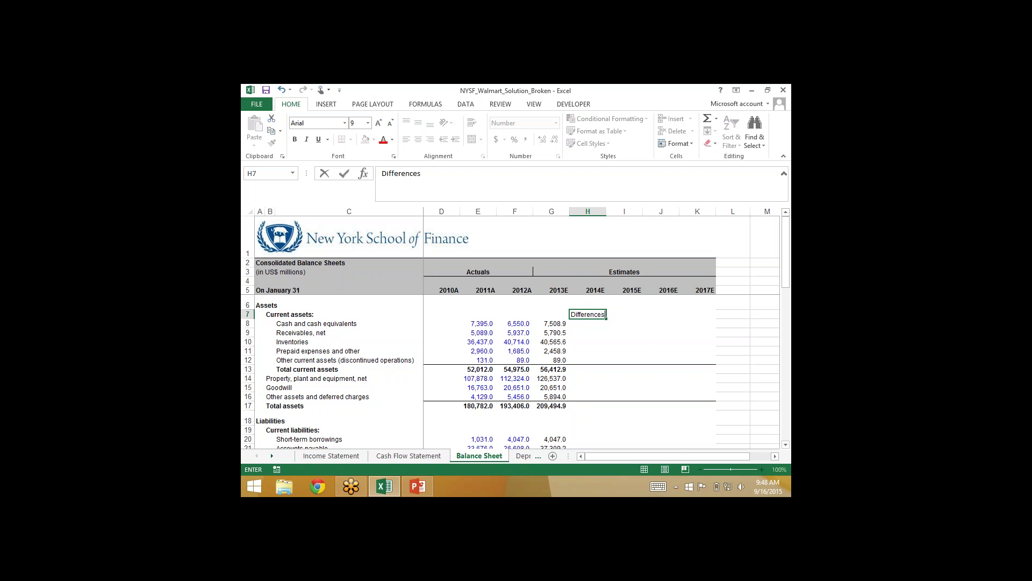
key("Return")
Enter the formula =G8-F8 in H8 to calculate the 2013E change in cash and cash equivalents.
type("=")
key("Left")
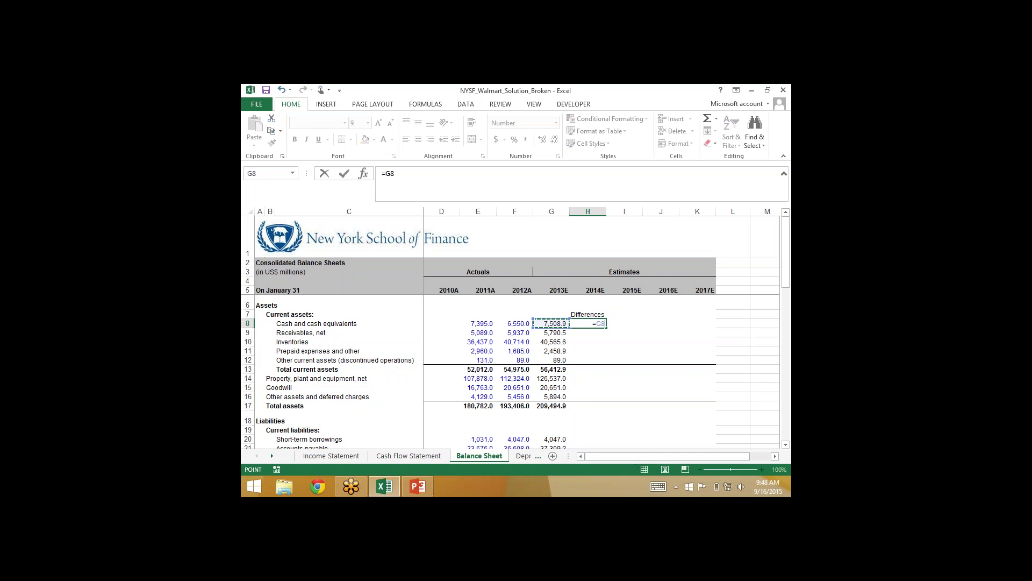
type("-")
key("Left")
key("Left")
key("Return")
key("Up")
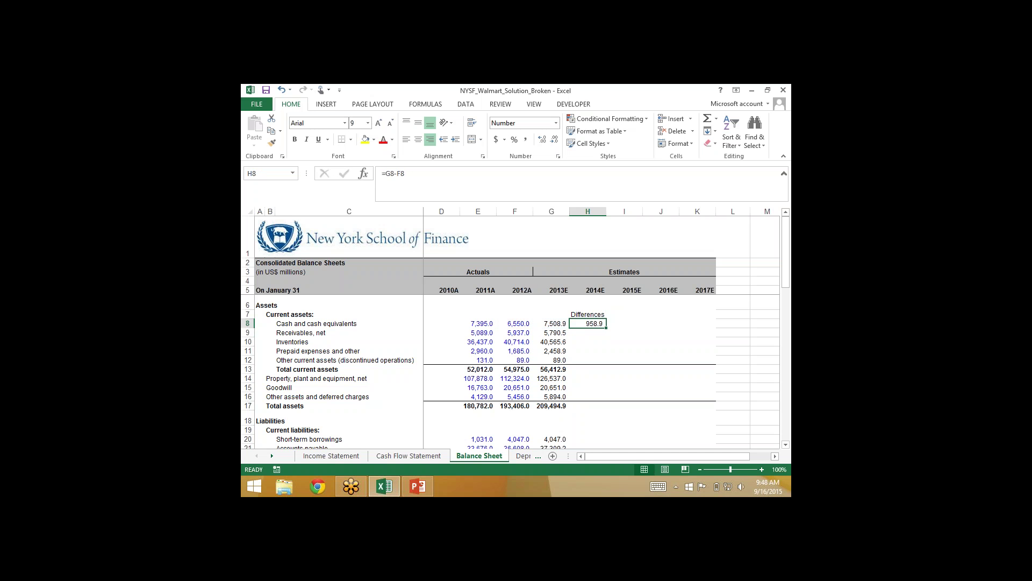
Fill the difference formula from H8 down column H across the balance sheet line items.
left_click_drag(588, 323, 607, 370)
key("ctrl+d")
key("Up")
key("Up")
key("Up")
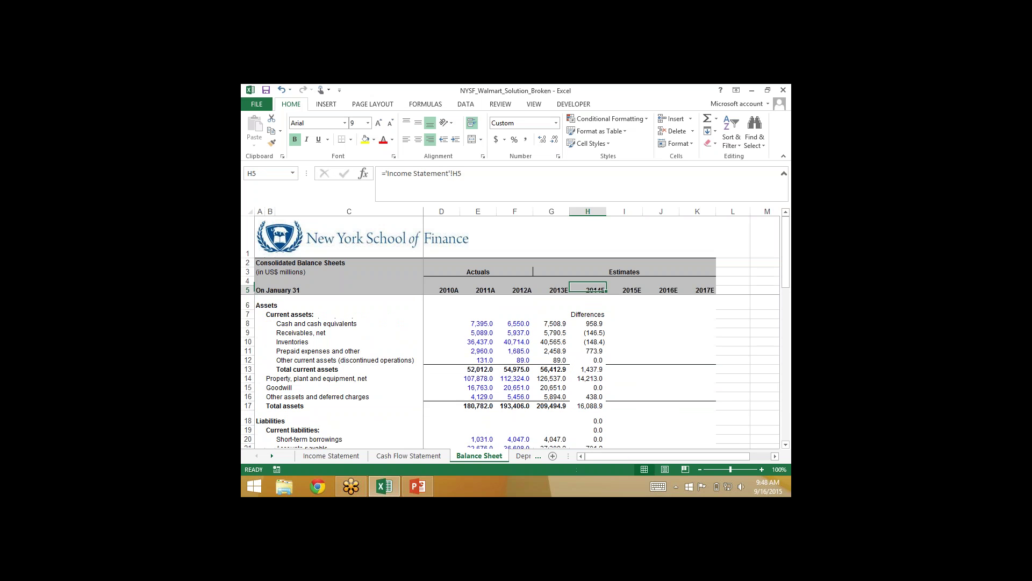
key("Down")
key("Down")
key("Down")
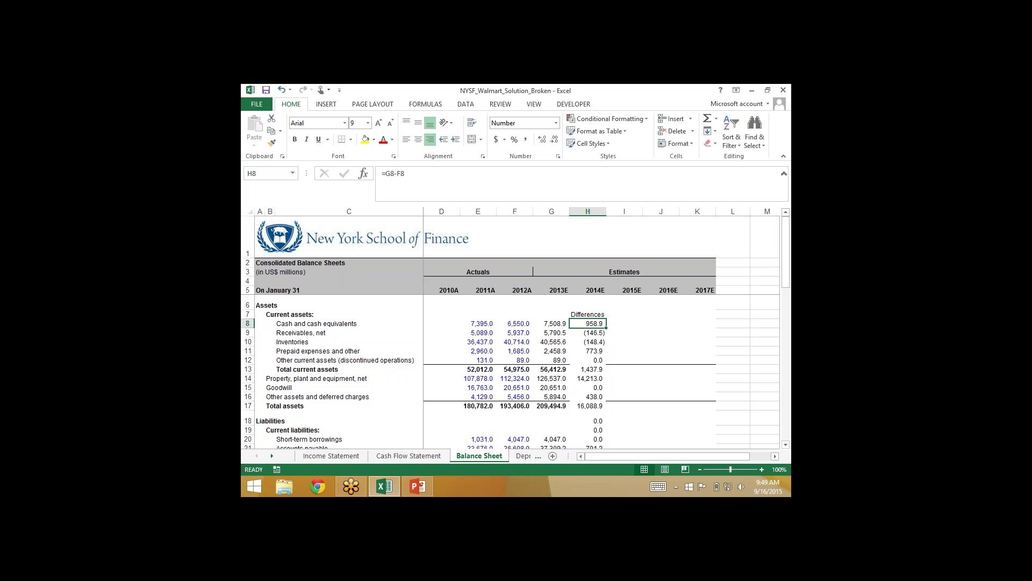
Review the 2012A and 2013E cash balances and their difference in H8.
left_click(513, 322)
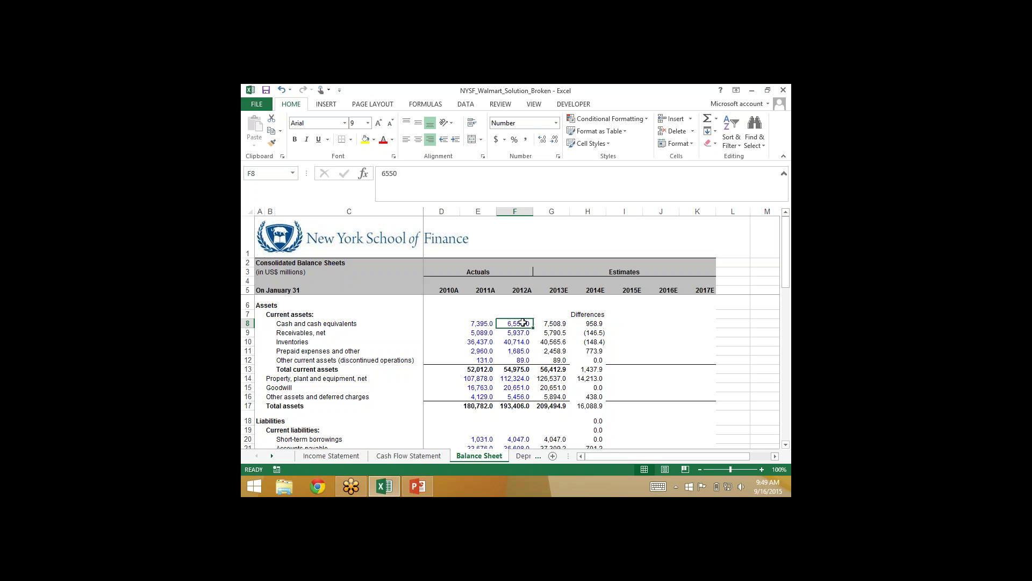
left_click(549, 322)
left_click(593, 322)
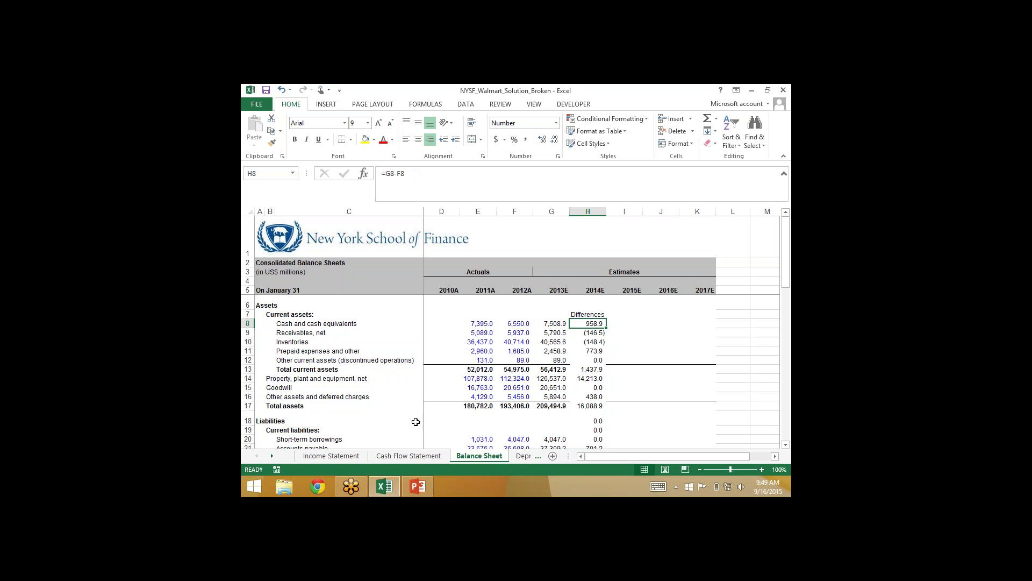
Highlight the 2013E total change in cash (G41) in yellow on the Cash Flow Statement, and clear the cash difference in H8 on the Balance Sheet.
left_click(410, 457)
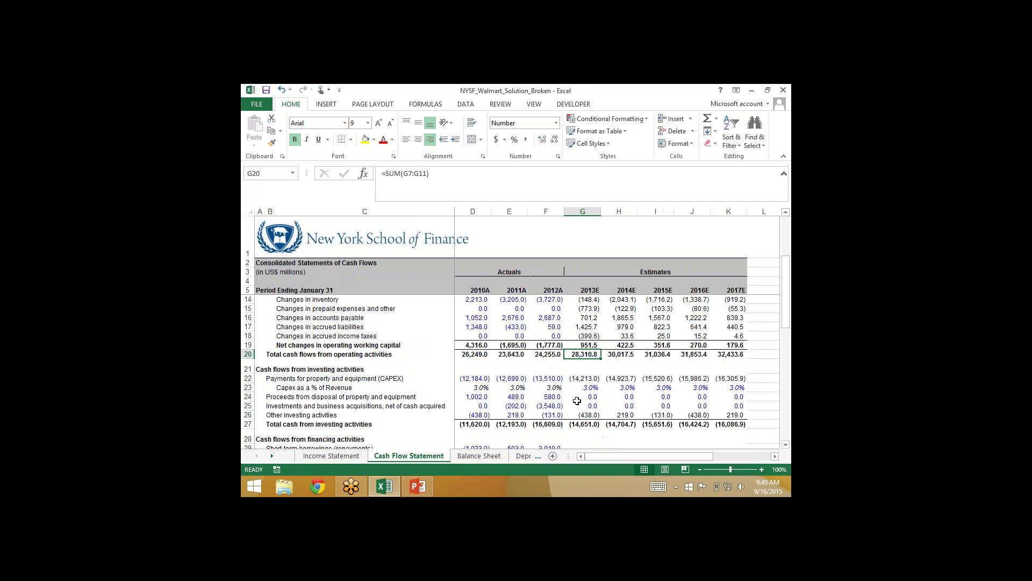
scroll(577, 400, "down", 7)
scroll(577, 401, "down", 4)
left_click(582, 333)
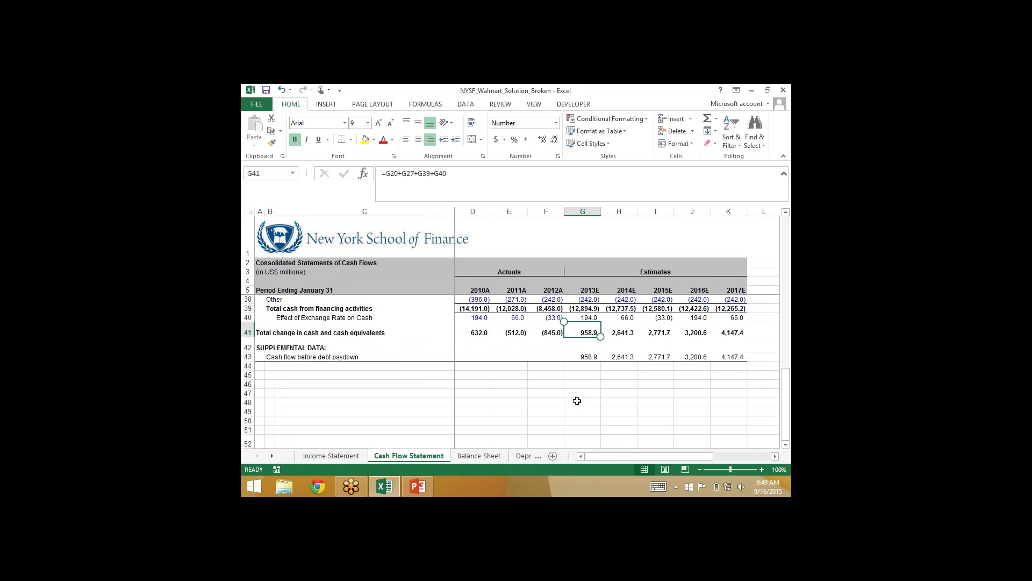
left_click(366, 139)
left_click(474, 456)
Review the 2012A and 2013E receivables balances and their difference in row 9.
key("Down")
key("Left")
key("Left")
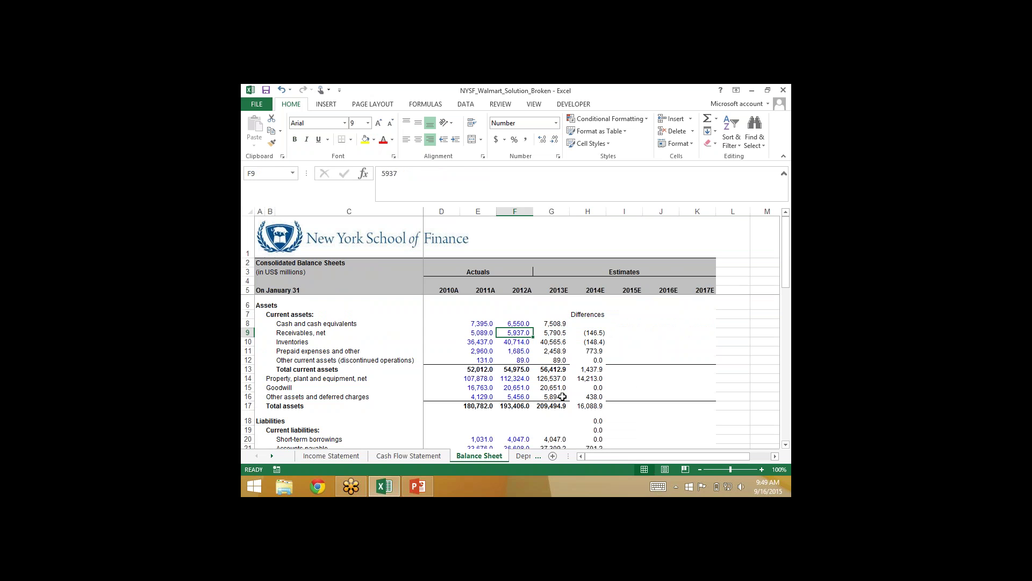
key("Right")
key("Right")
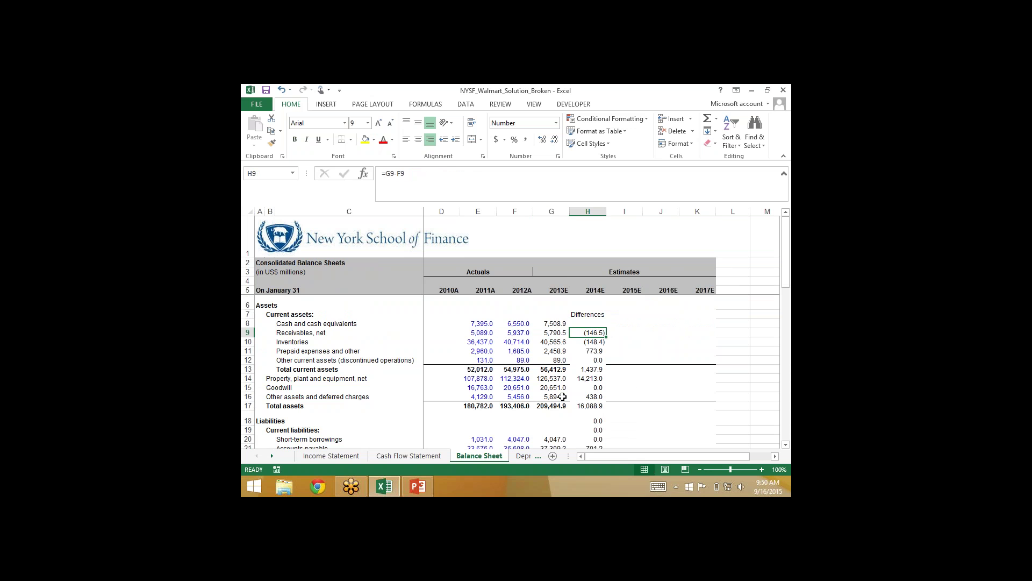
key("Left")
key("Left")
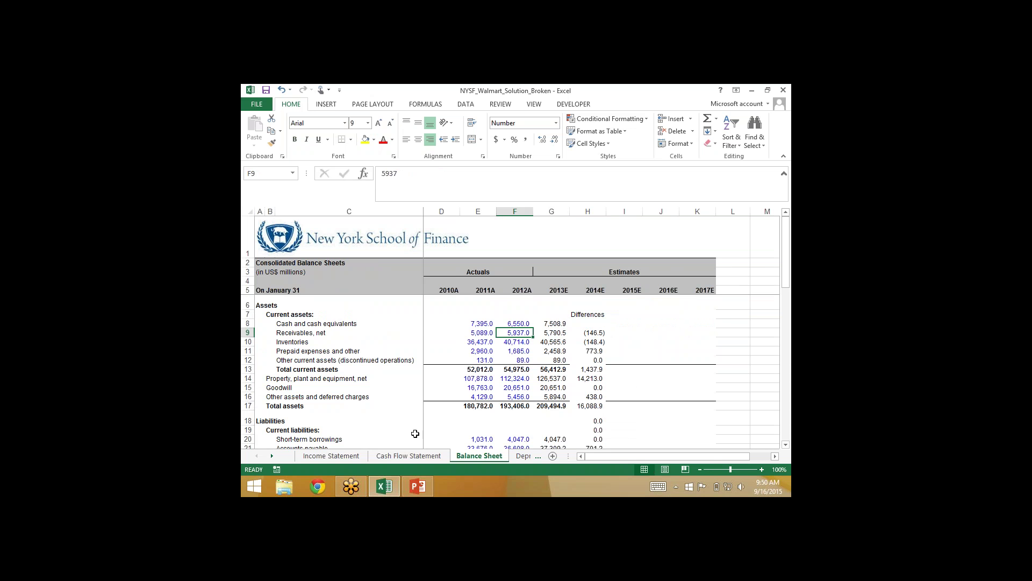
Highlight the 2013E change in accounts receivable (G13) in yellow on the Cash Flow Statement, and clear the receivables difference in H9 on the Balance Sheet.
left_click(399, 456)
scroll(562, 336, "up", 10)
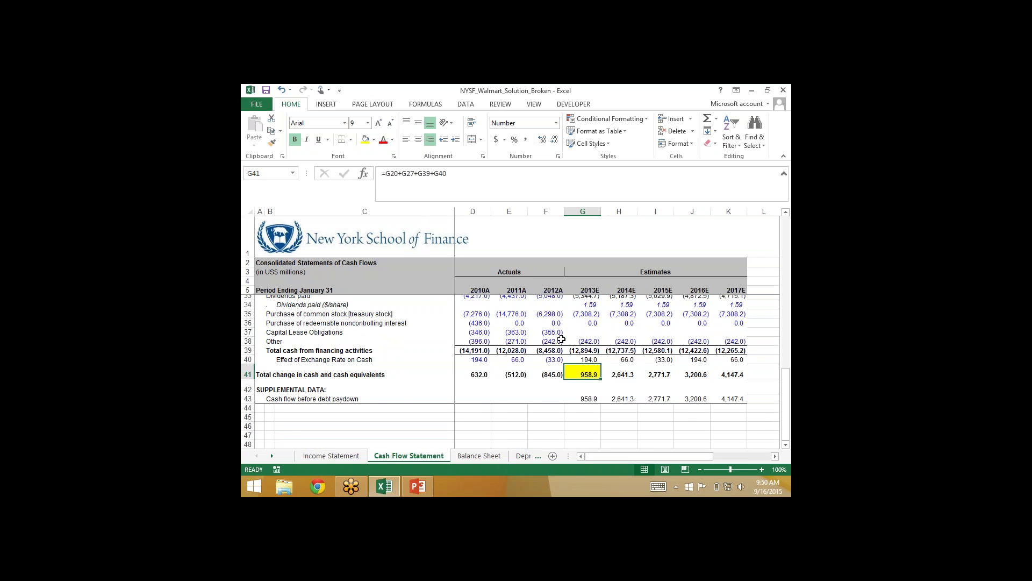
left_click(583, 369)
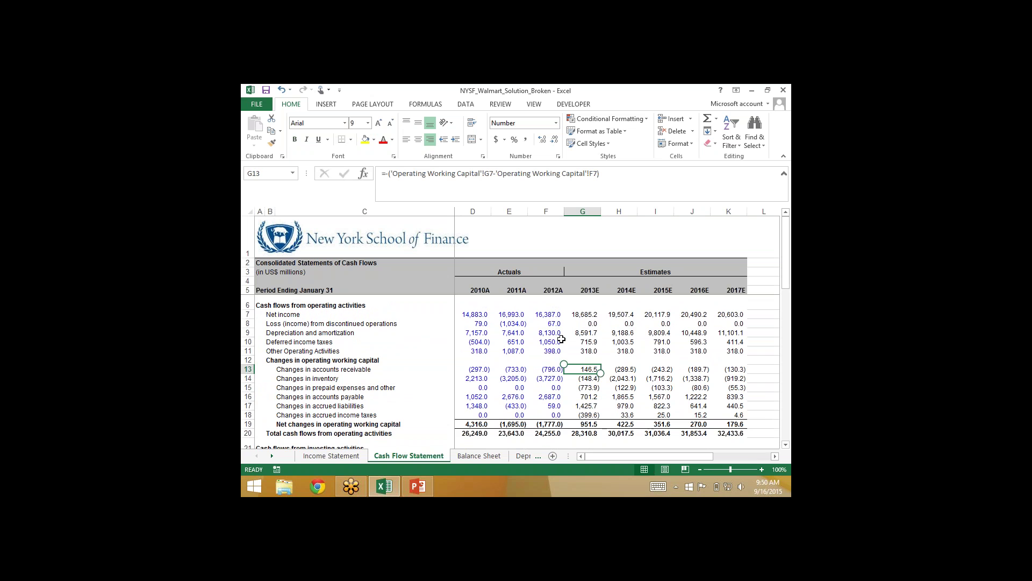
left_click(365, 139)
left_click(472, 456)
key("Right")
Compare the inventories difference in H10 with the 2013E change in inventory (G14) on the Cash Flow Statement.
key("Down")
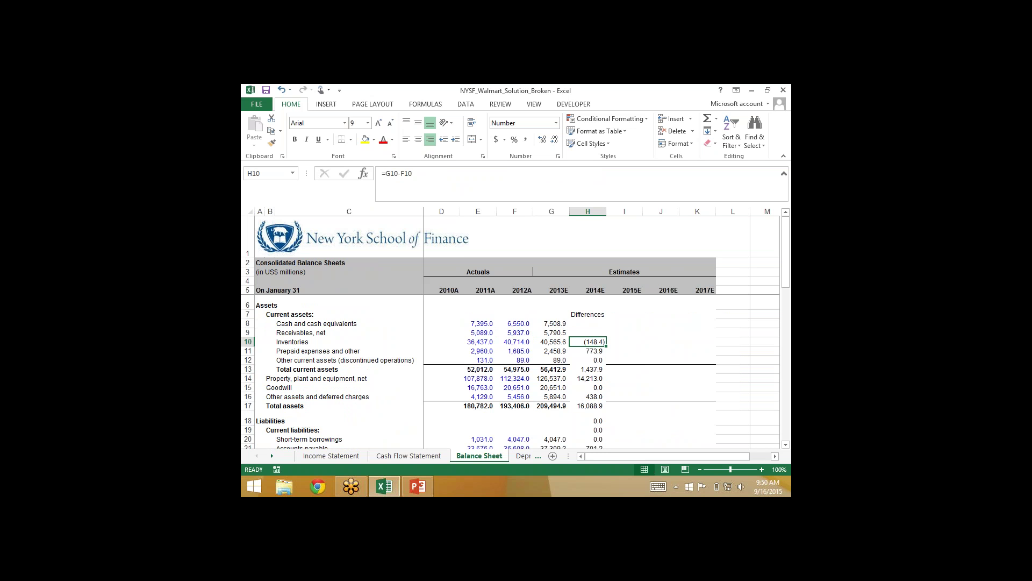
left_click(410, 456)
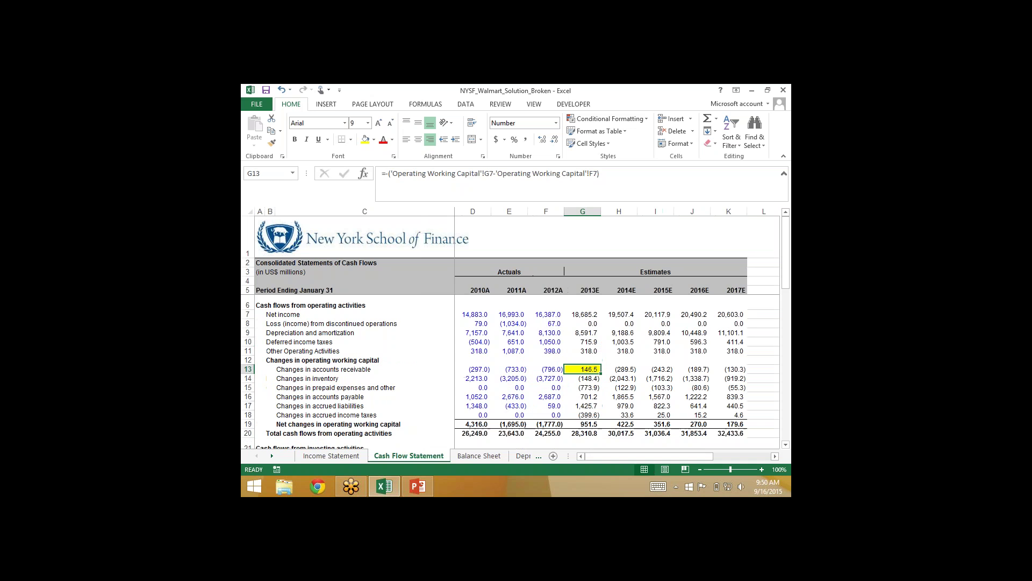
left_click(584, 379)
left_click(478, 456)
Correct the 2013E inventories formula in G10 to =F10-'Cash Flow Statement'!G14.
left_click(547, 343)
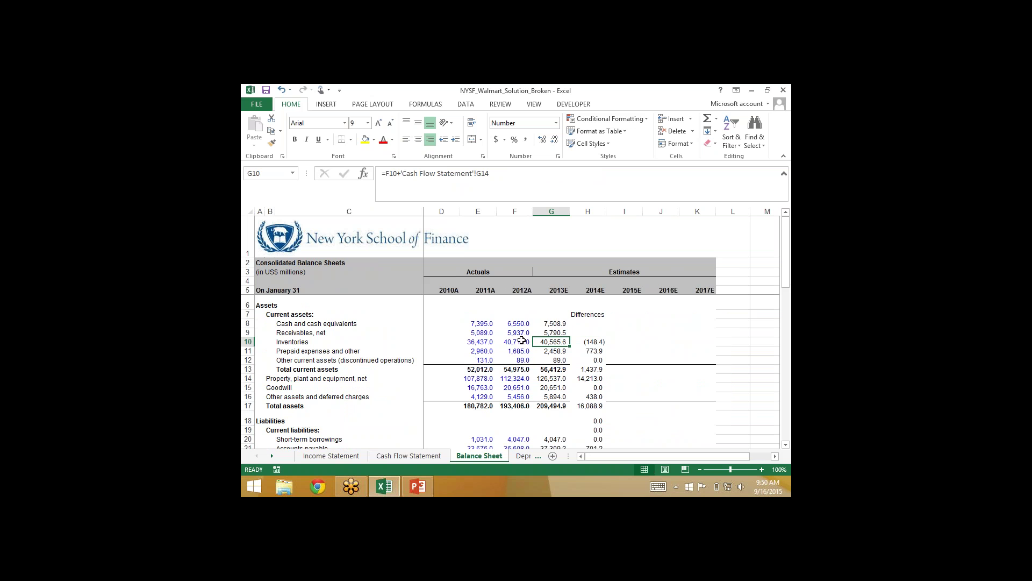
left_click(402, 175)
key("BackSpace")
type("-")
key("Return")
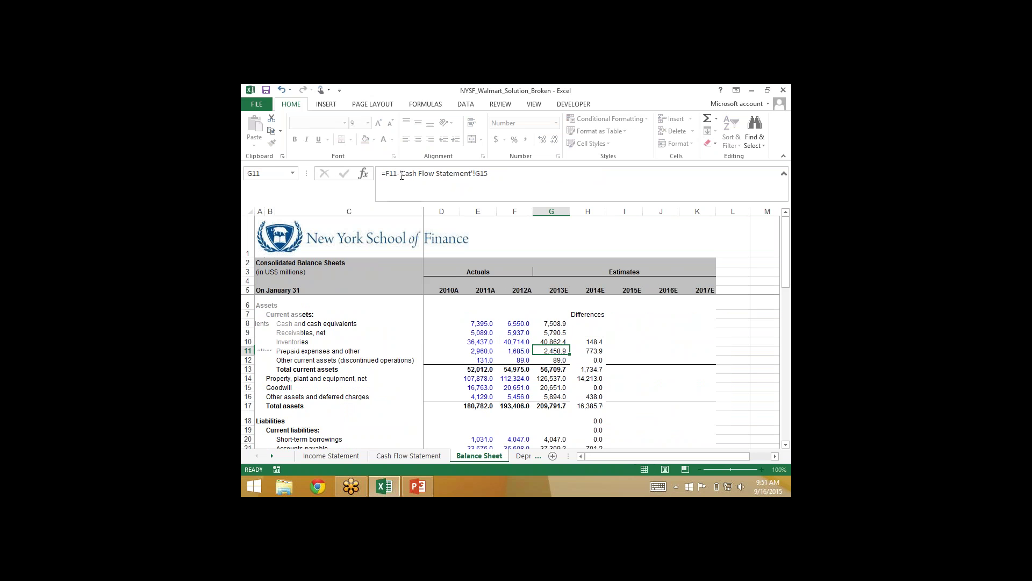
Clear the inventories difference in H10, and highlight the 2013E change in inventory (G14) in yellow on the Cash Flow Statement.
key("Up")
key("Left")
key("Right")
key("Right")
key("Delete")
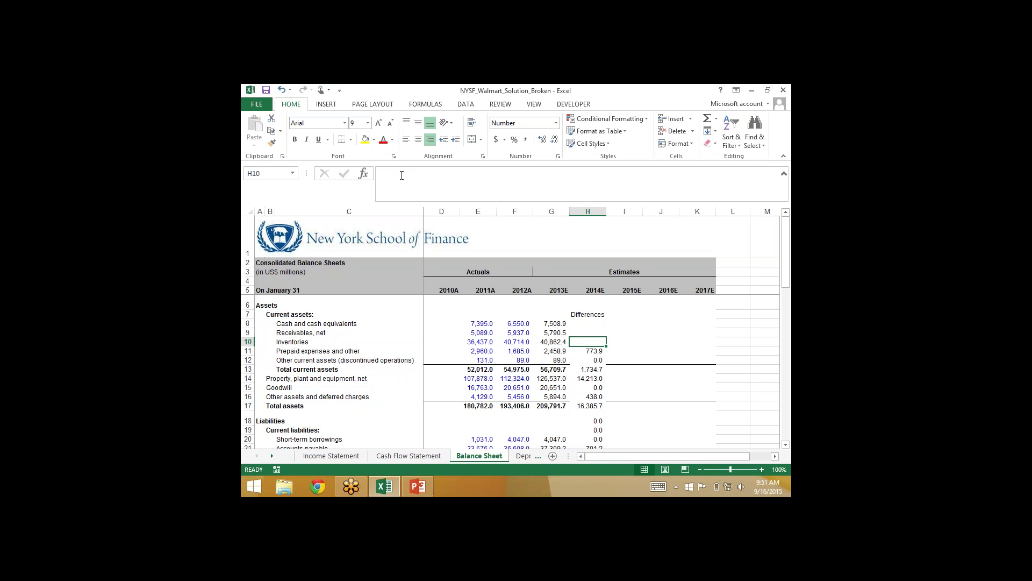
key("ctrl+Page_Up")
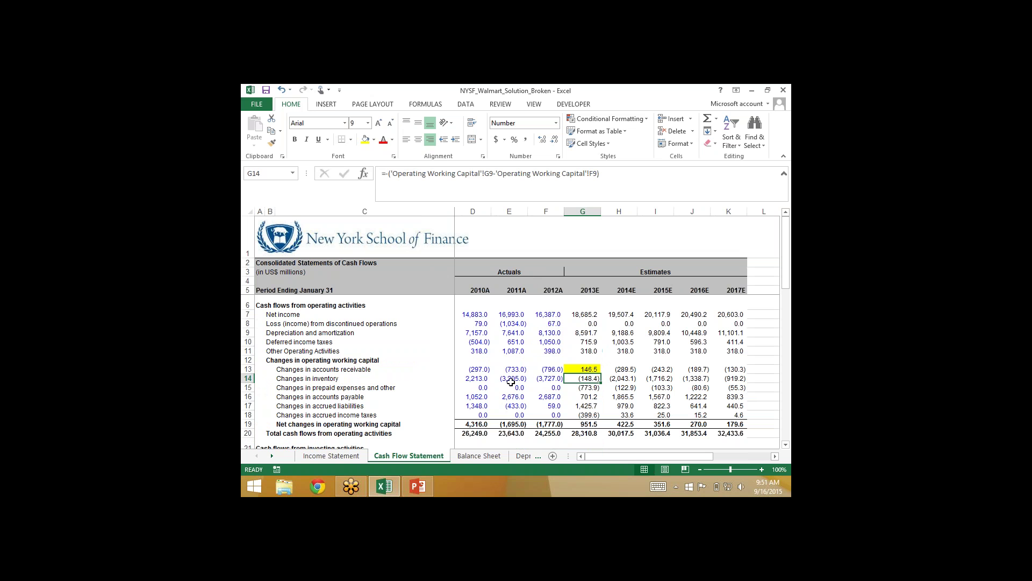
left_click(365, 139)
left_click(474, 457)
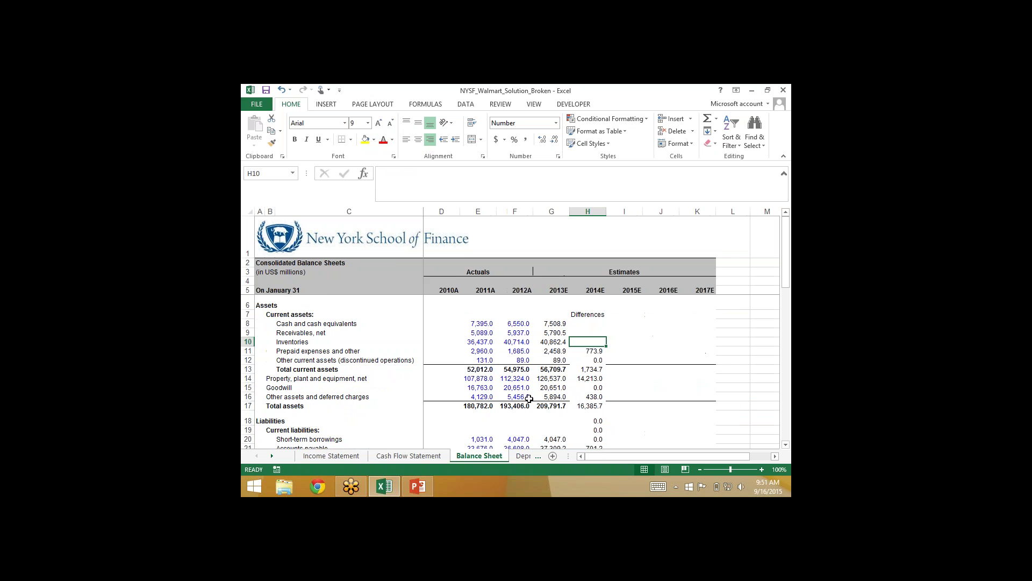
Highlight the 2013E change in prepaid expenses (G15) in yellow on the Cash Flow Statement, and clear the prepaid expenses difference in H11 on the Balance Sheet.
key("Down")
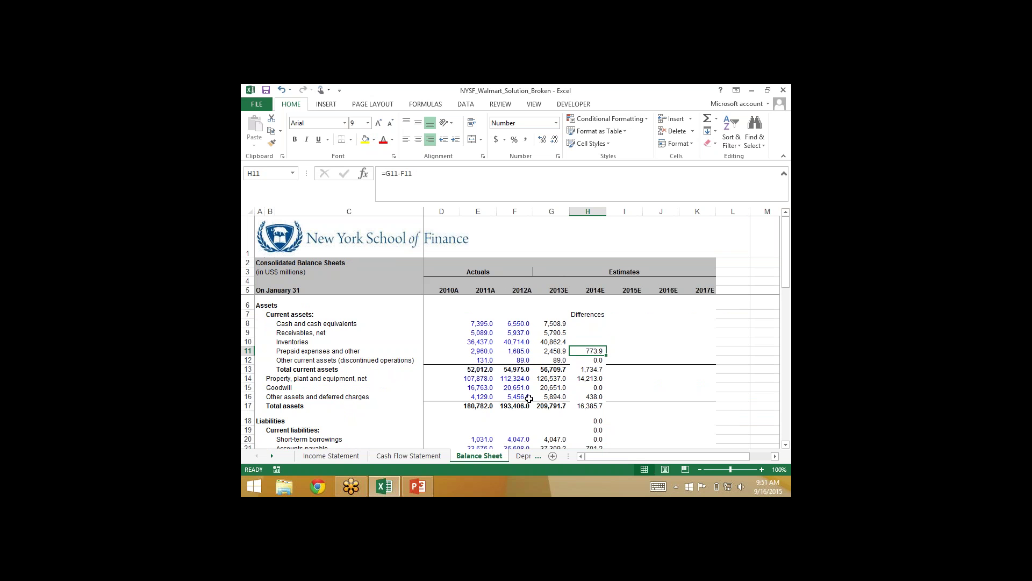
left_click(405, 456)
key("Down")
left_click(365, 142)
left_click(479, 456)
key("Delete")
Clear the differences for other current assets in H12 and total current assets in H13.
key("Down")
key("Delete")
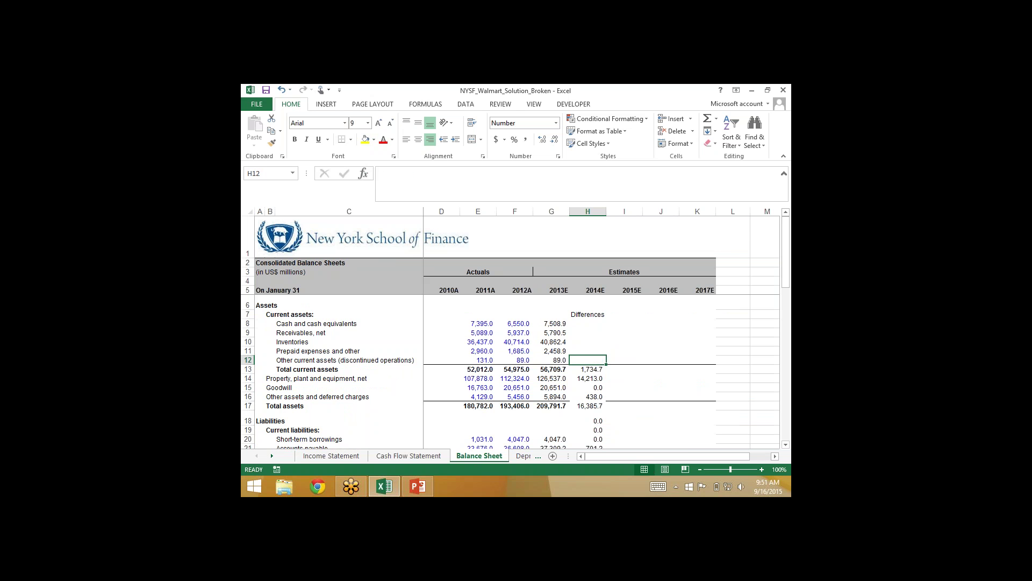
key("Down")
key("Delete")
Sum 2013E depreciation (G9) and CAPEX (G22) on the Cash Flow Statement, and inspect the Balance Sheet's PP&E formula in G14.
key("Down")
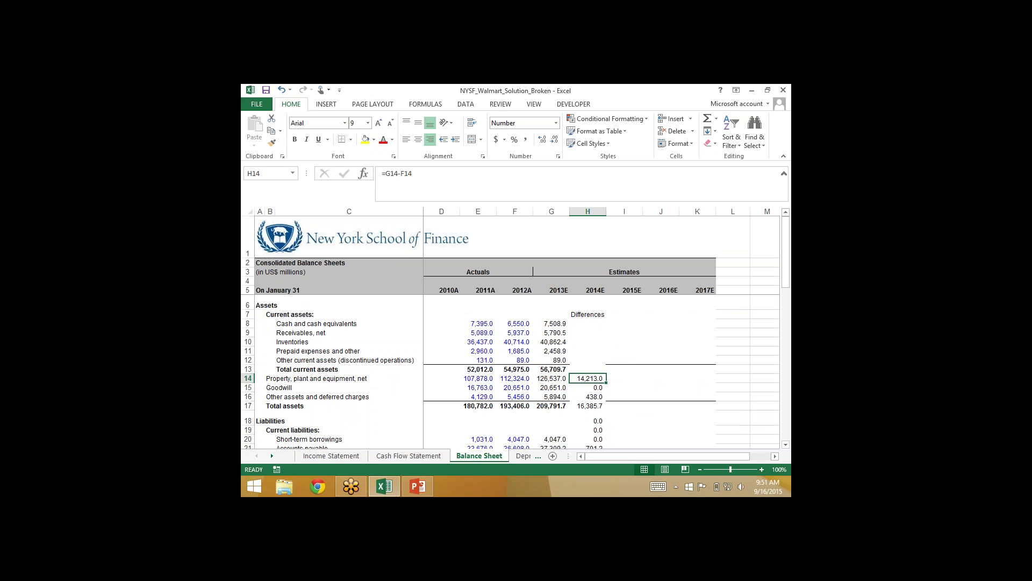
left_click(423, 455)
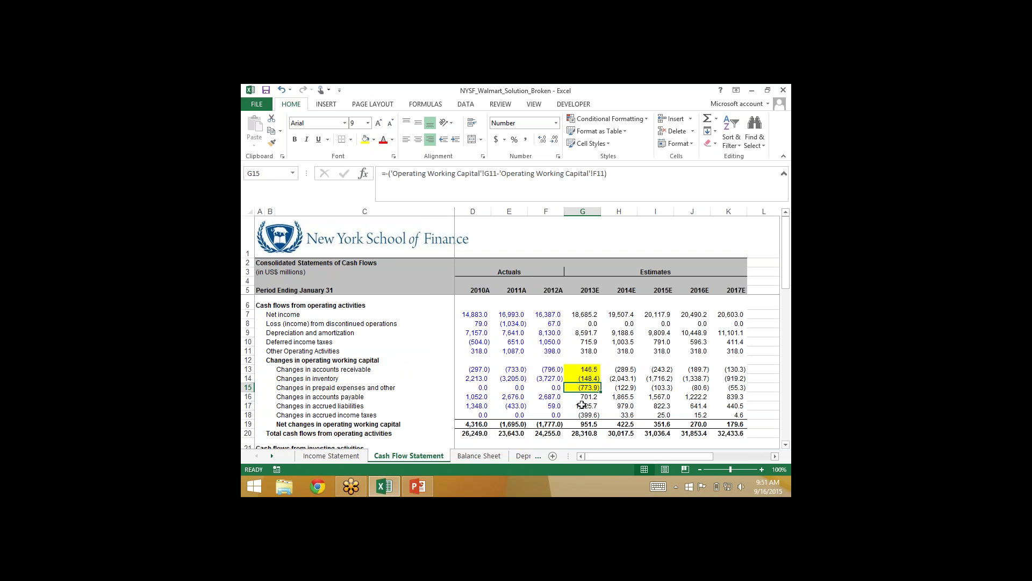
left_click(578, 331)
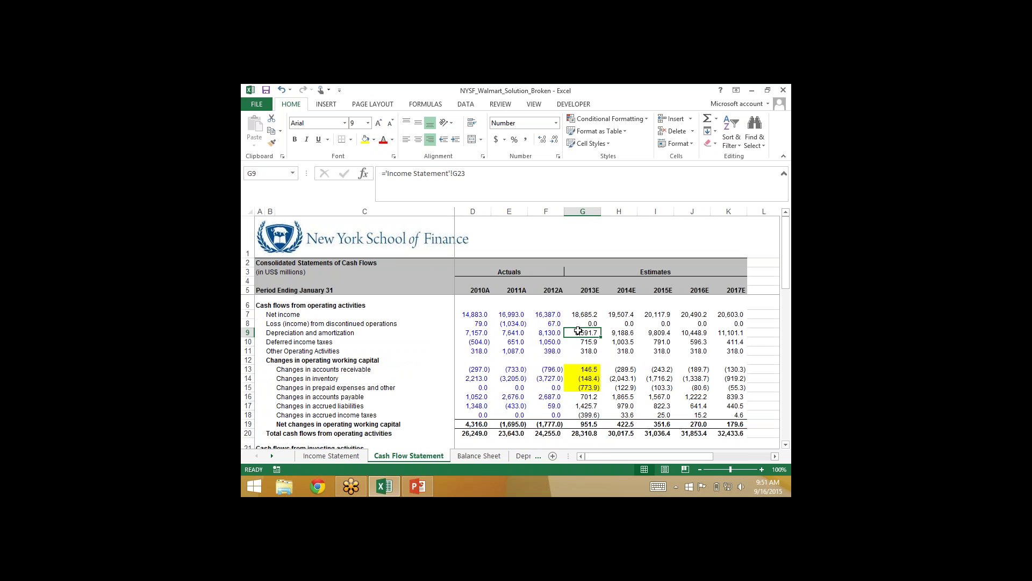
scroll(578, 331, "down", 2)
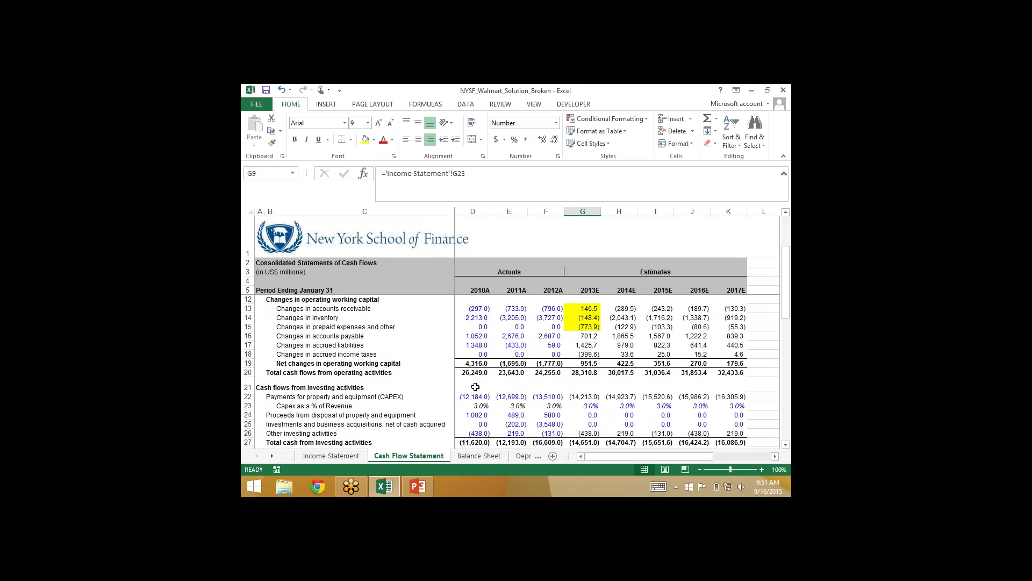
left_click(581, 398, "ctrl")
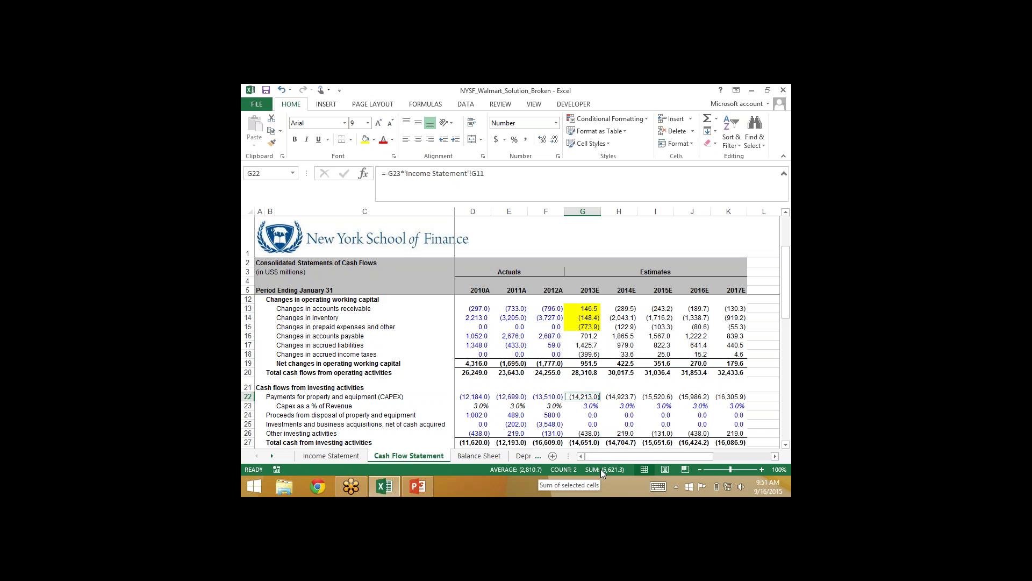
left_click(472, 457)
left_click(548, 381)
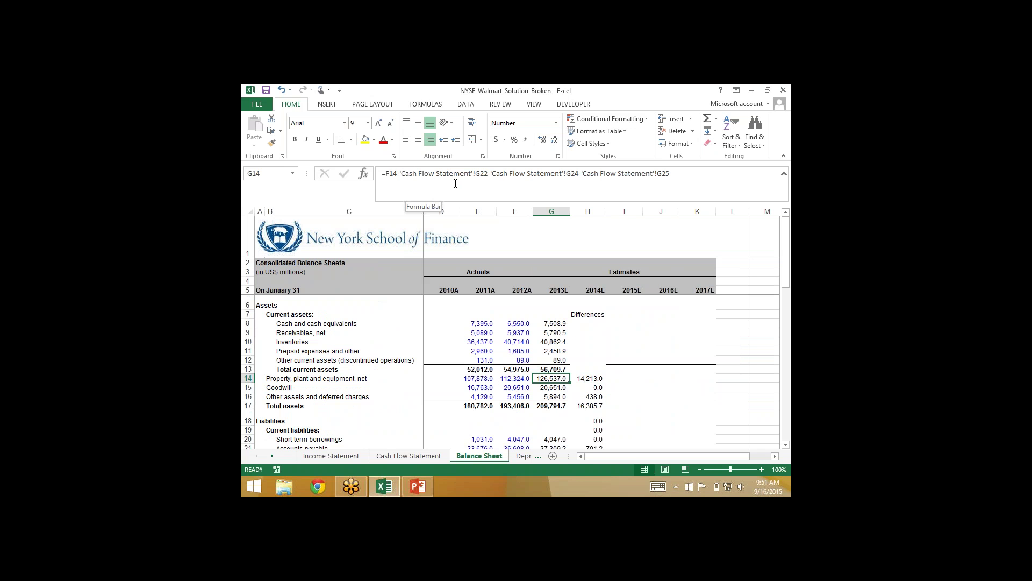
Highlight 2013E CAPEX (G22), proceeds from disposal (G24) and business acquisitions (G25) in yellow on the Cash Flow Statement.
left_click(414, 459)
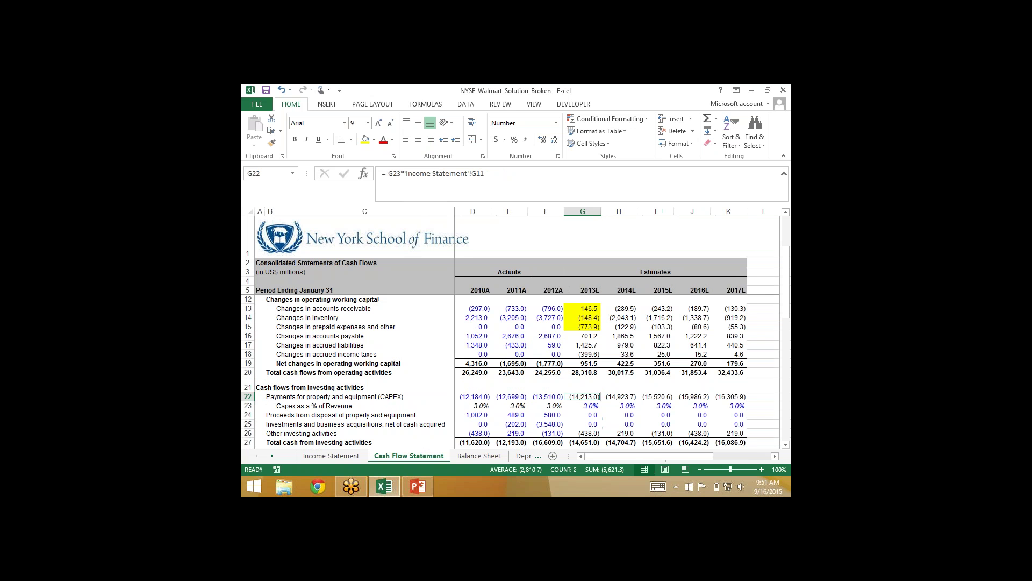
left_click(578, 399)
left_click(366, 139)
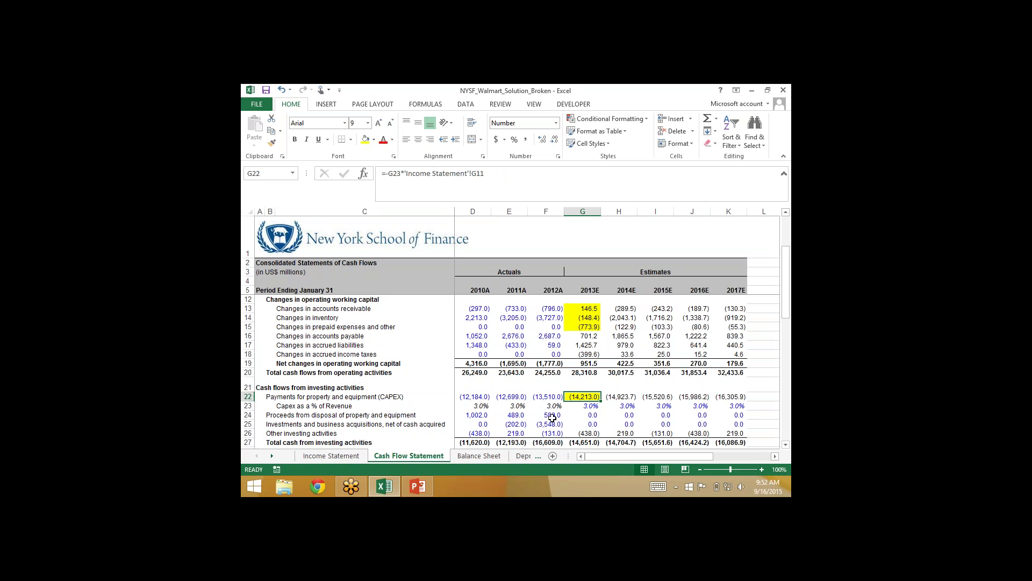
left_click(589, 415)
key("F4")
left_click(588, 424)
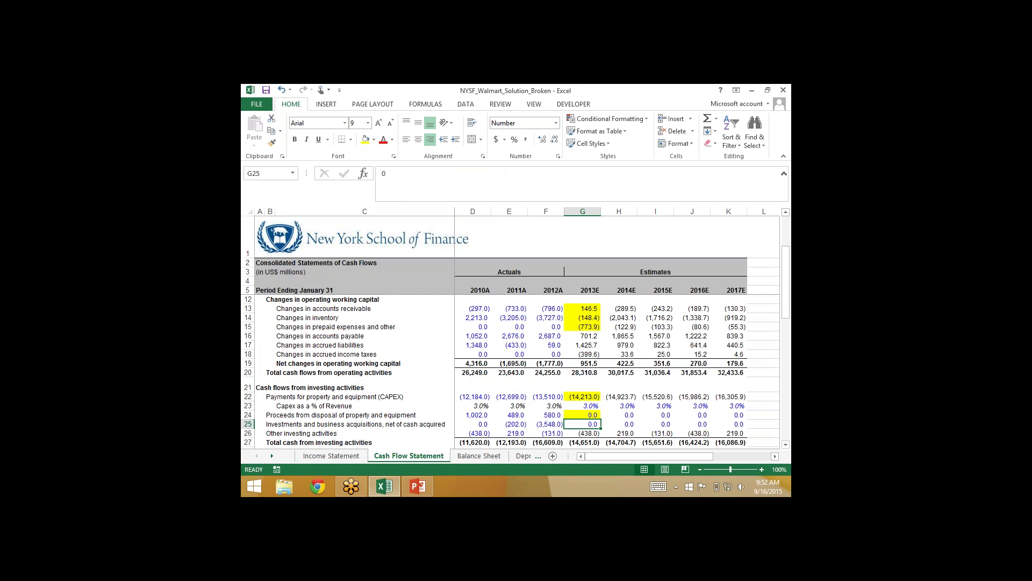
key("F4")
key("Up")
key("Up")
key("Up")
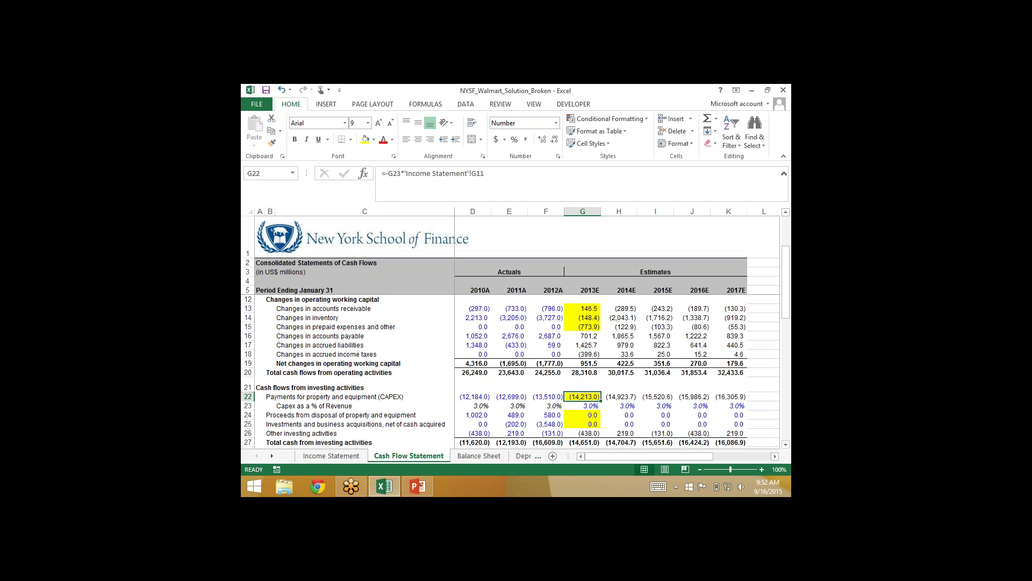
Highlight 2013E depreciation and amortization (G9) in yellow on the Cash Flow Statement.
scroll(583, 343, "up", 2)
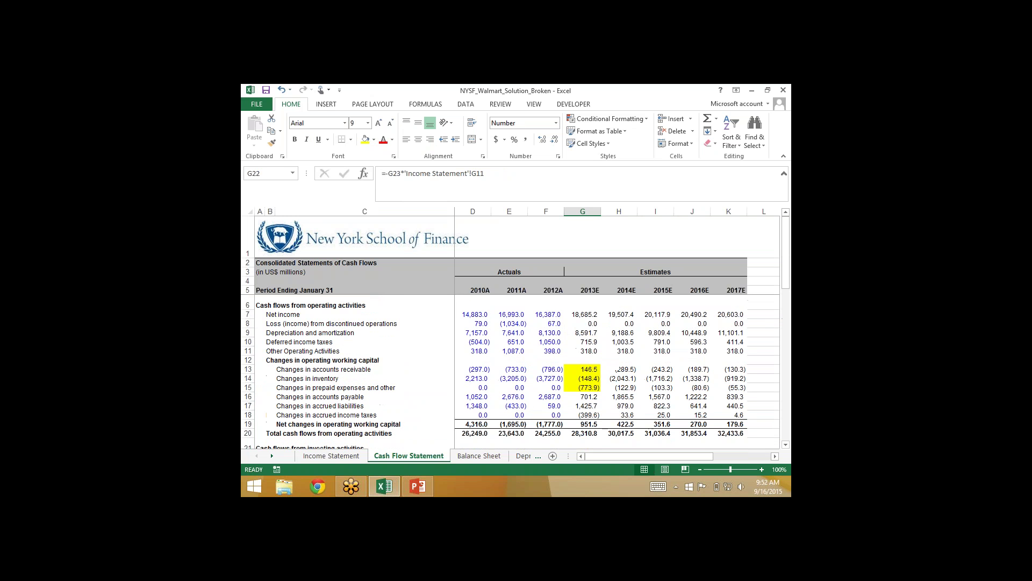
left_click(584, 332)
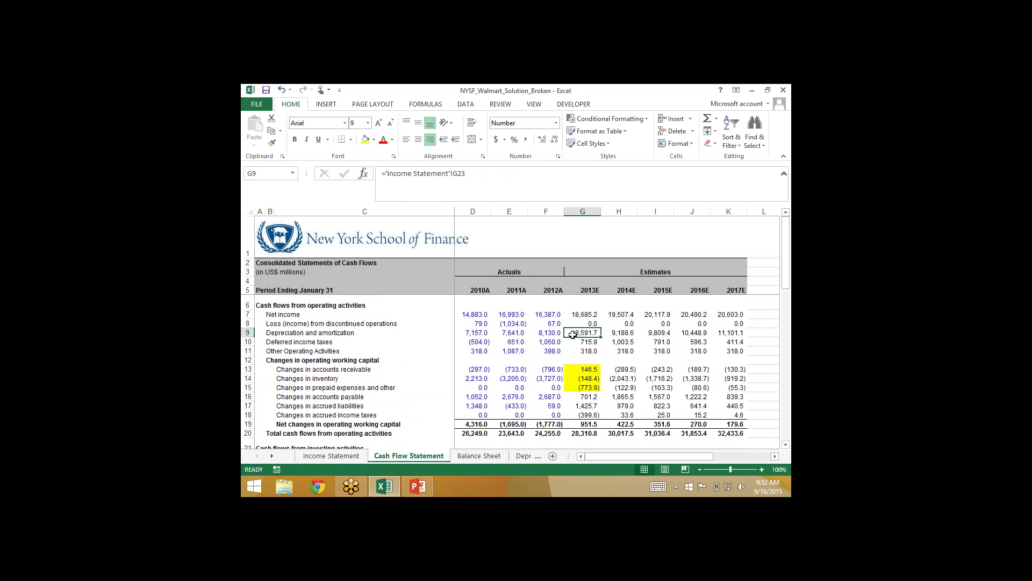
left_click(365, 139)
Append -'Cash Flow Statement'!G9 to the 2013E property, plant and equipment formula in G14 of the Balance Sheet.
left_click(480, 456)
left_click(684, 179)
type("-")
left_click(408, 456)
left_click(579, 331)
key("Return")
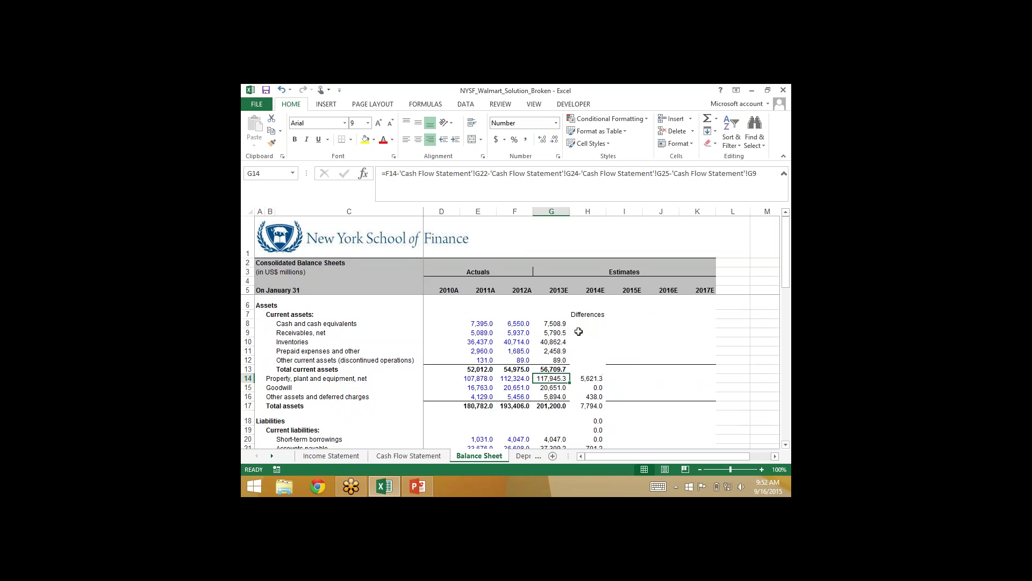
Clear the PP&E and goodwill differences in H14 and H15, and highlight 2013E other investing activities (G26) in yellow on the Cash Flow Statement.
key("Right")
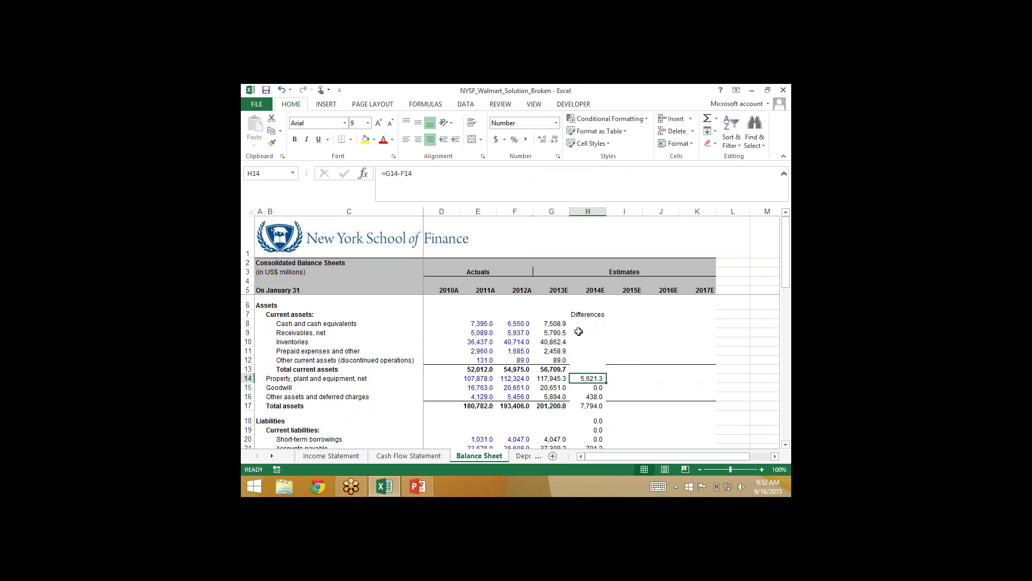
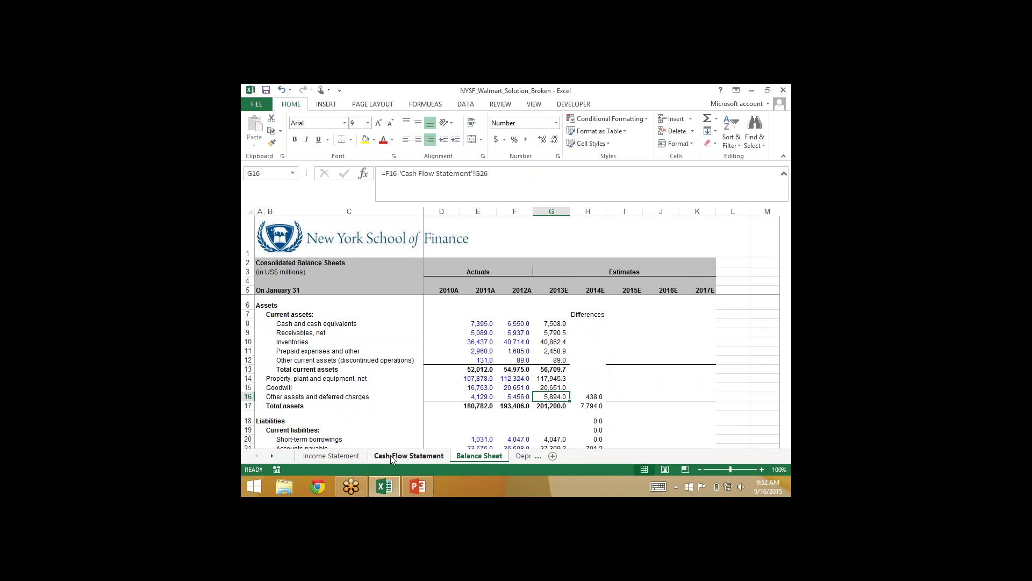
scroll(600, 388, "down", 4)
left_click(584, 389)
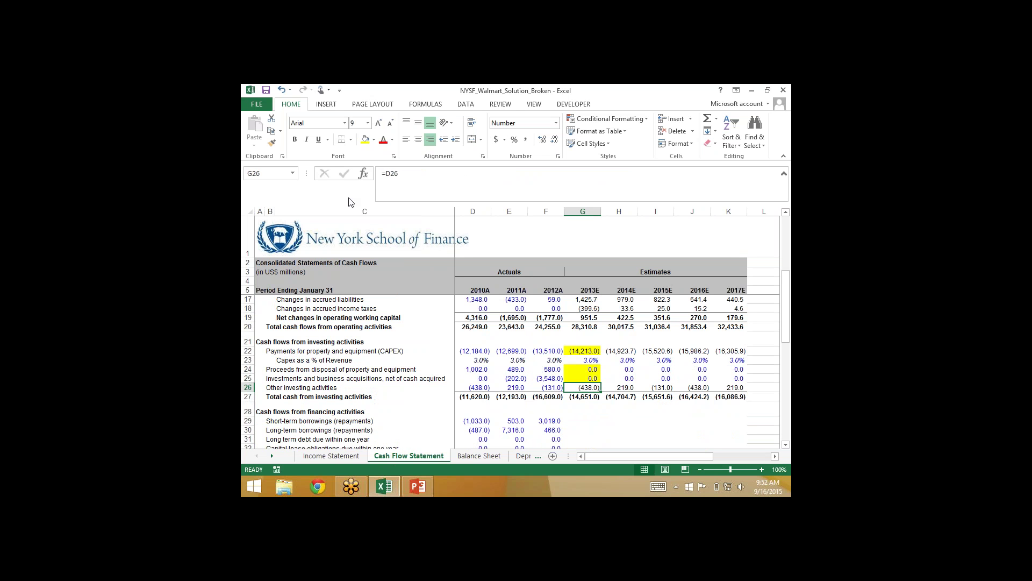
left_click(365, 139)
left_click(479, 455)
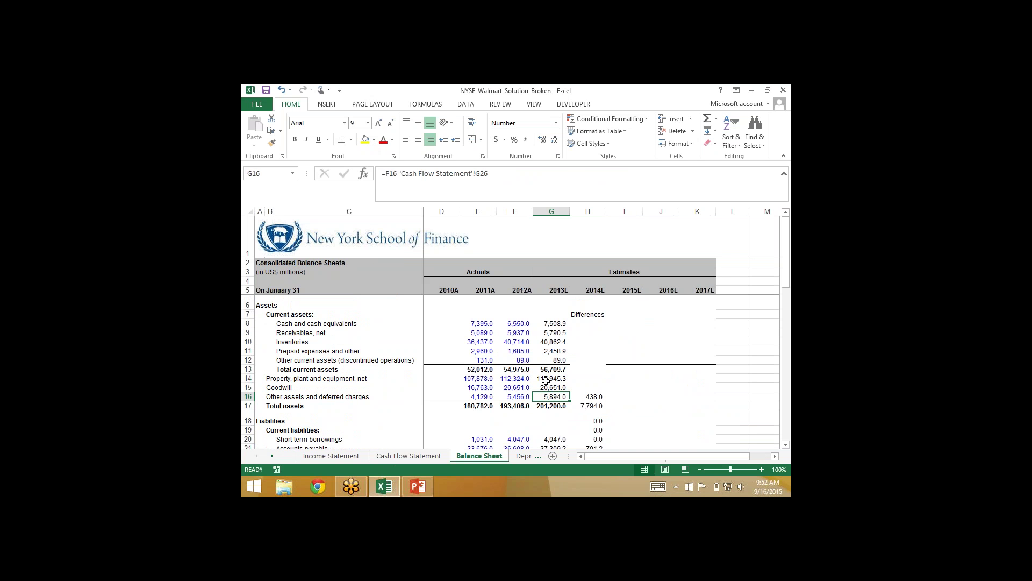
Clear the Balance Sheet differences from other assets and deferred charges through short-term borrowings (H16:H20).
left_click(588, 396)
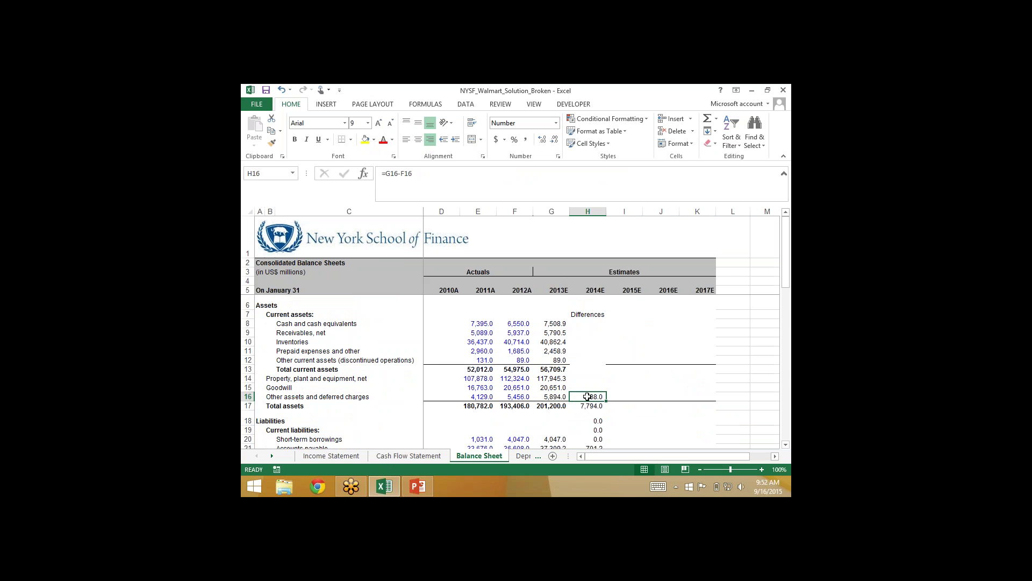
key("BackSpace")
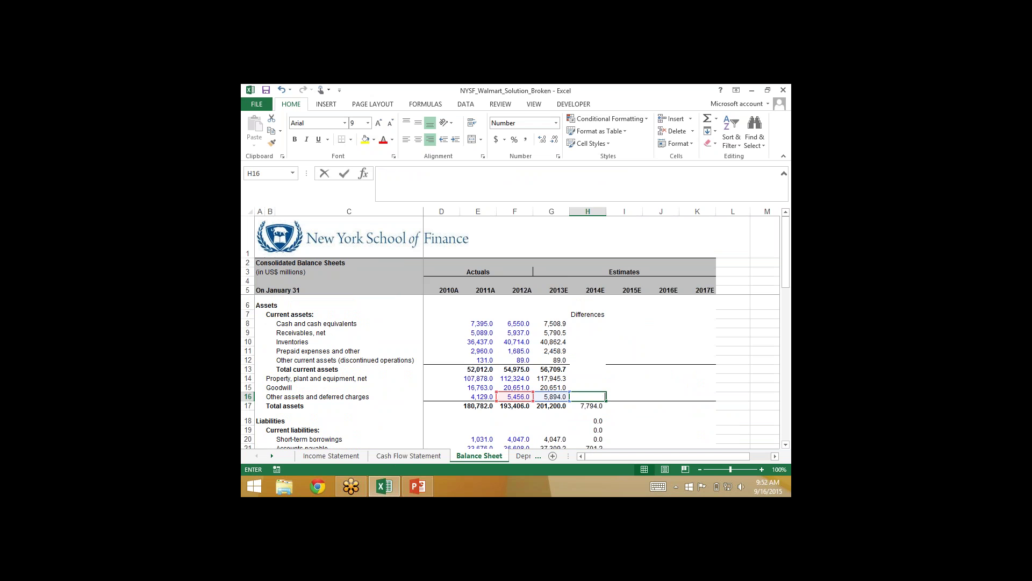
key("Return")
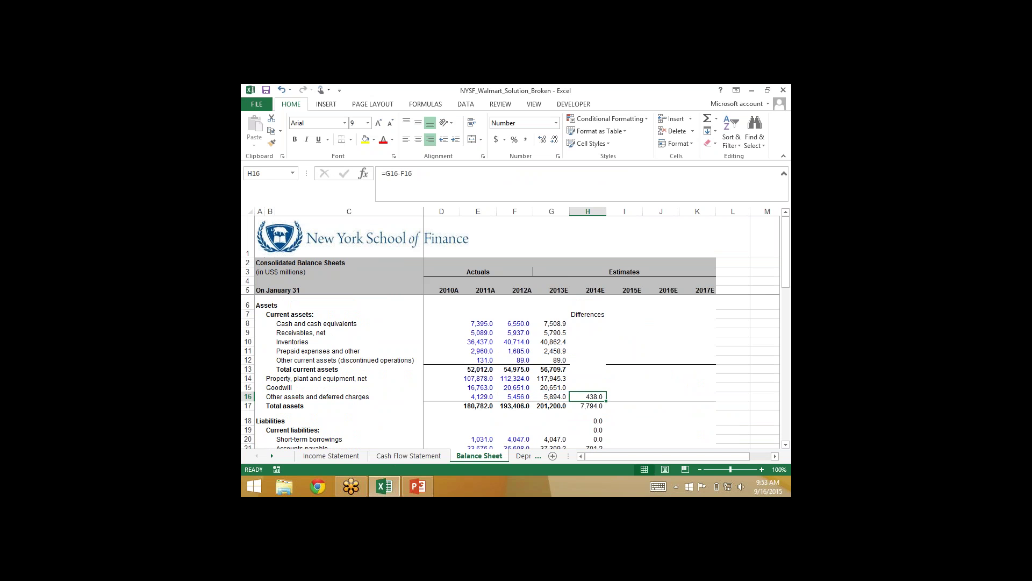
key("BackSpace")
key("Return")
key("BackSpace")
key("Return")
key("BackSpace")
key("Return")
key("BackSpace")
key("Return")
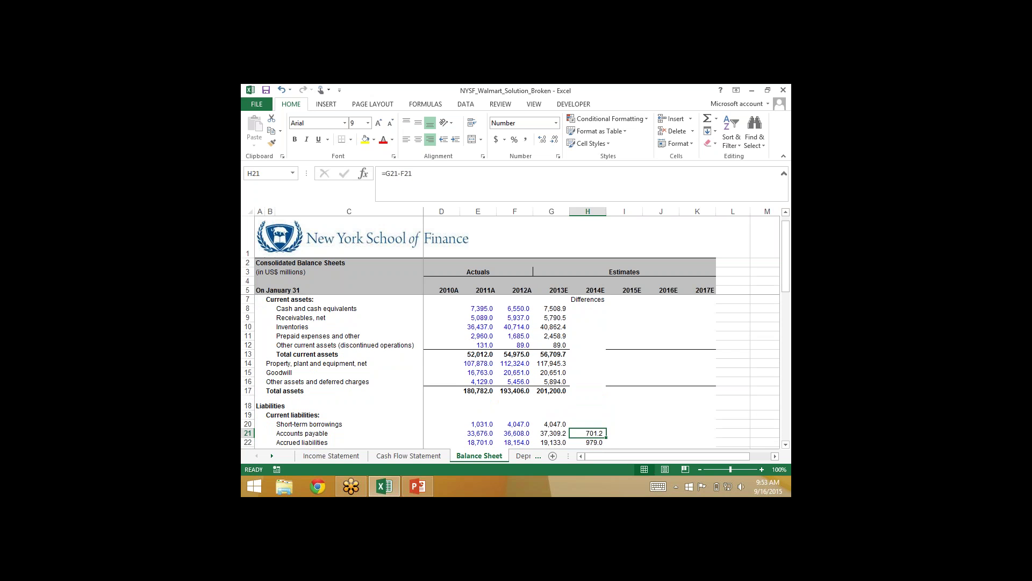
Highlight the 2013E change in accounts payable (G16) in yellow on the Cash Flow Statement, and clear its difference in H21 on the Balance Sheet.
left_click(551, 433)
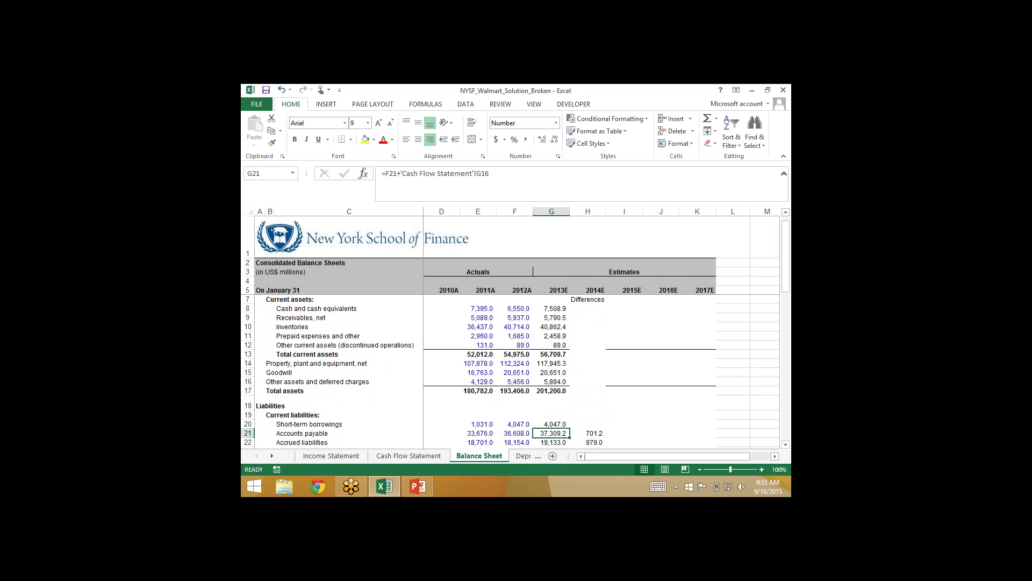
left_click(415, 457)
scroll(555, 374, "up", 3)
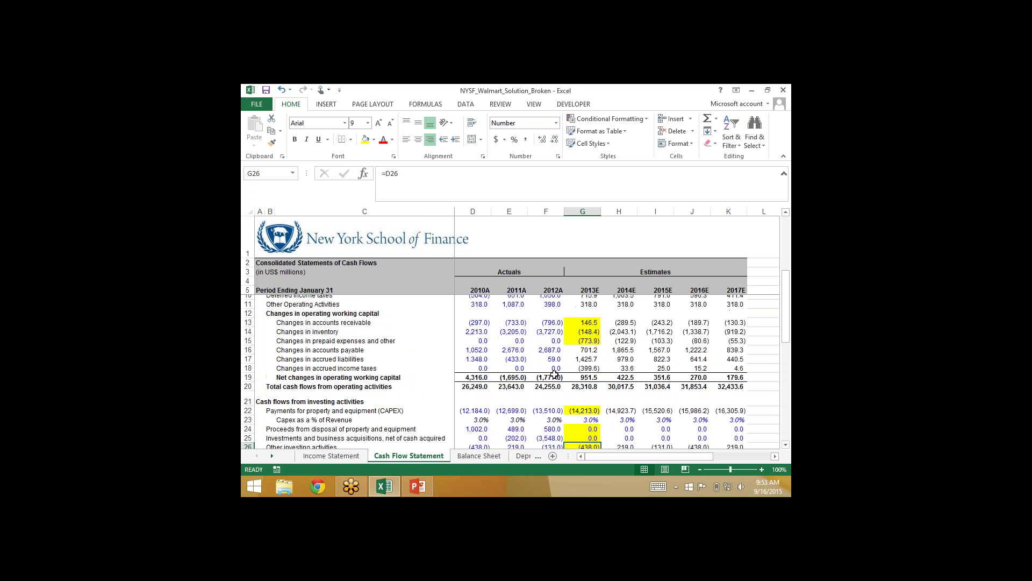
left_click(580, 354)
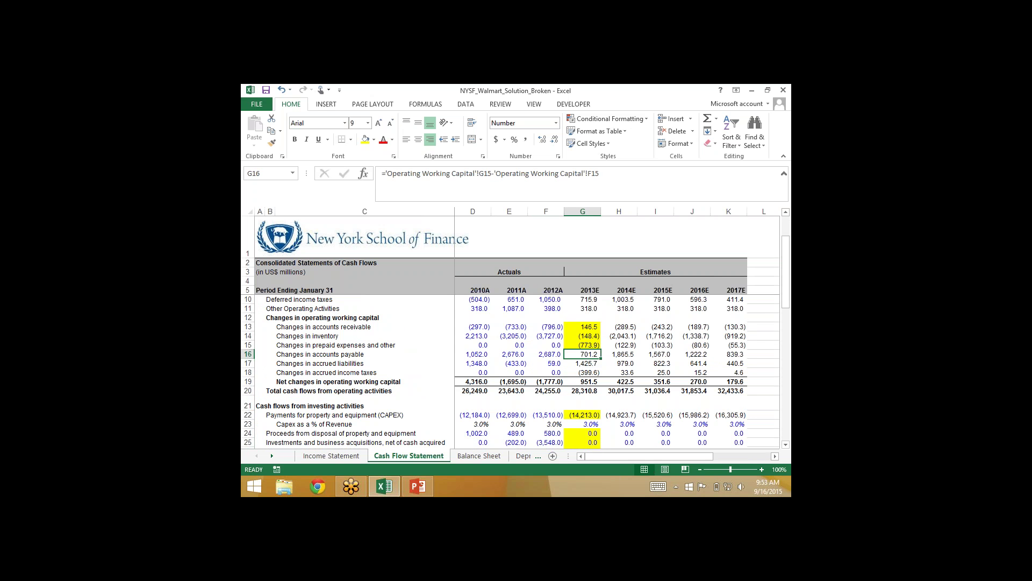
left_click(366, 140)
left_click(480, 456)
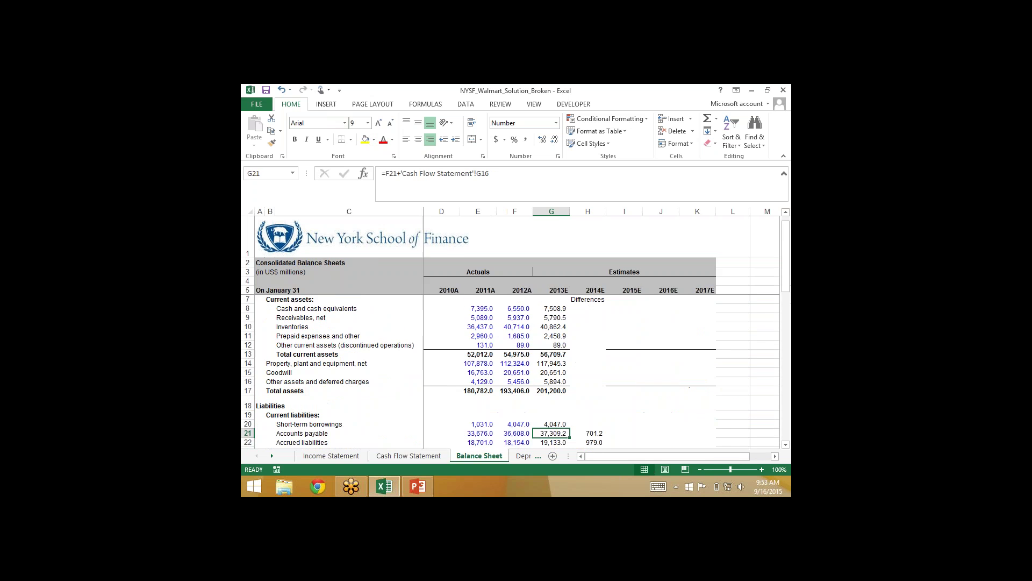
left_click(588, 433)
key("Delete")
Compare the accrued liabilities formula in G22 with the 2013E and 2014E changes in accrued liabilities (G17 and H17) on the Cash Flow Statement.
left_click(588, 442)
left_click(551, 442)
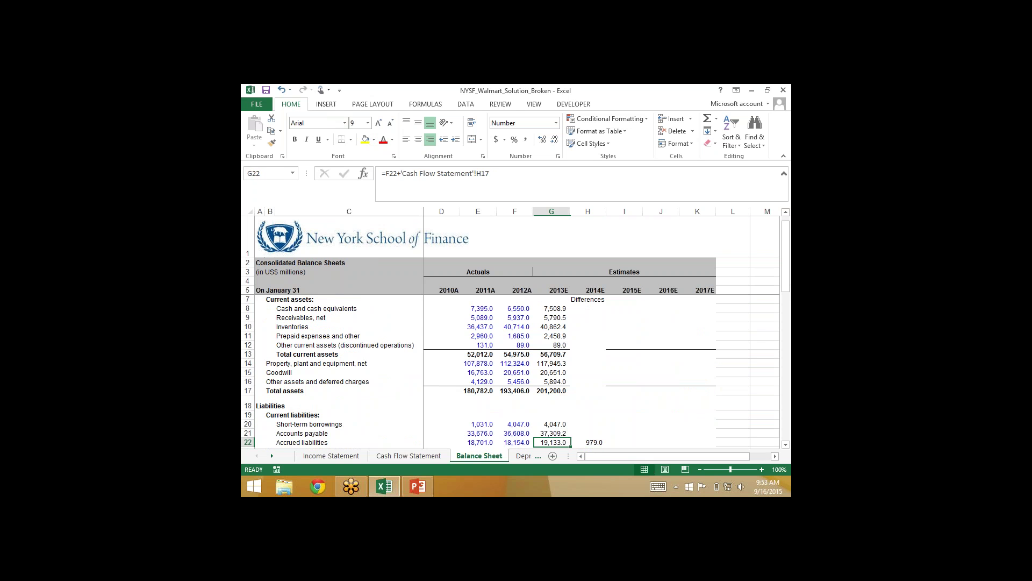
left_click(408, 456)
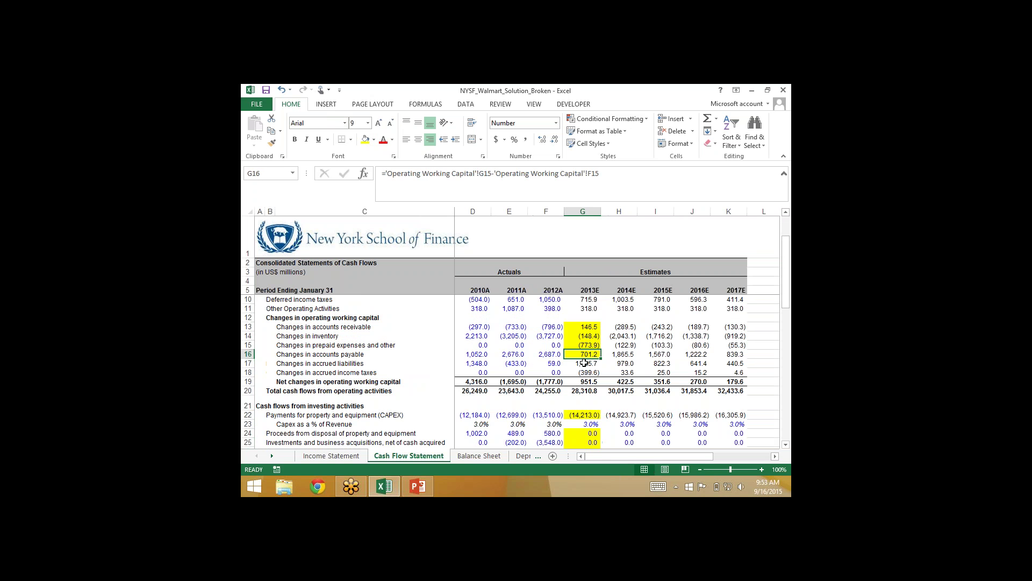
left_click(584, 363)
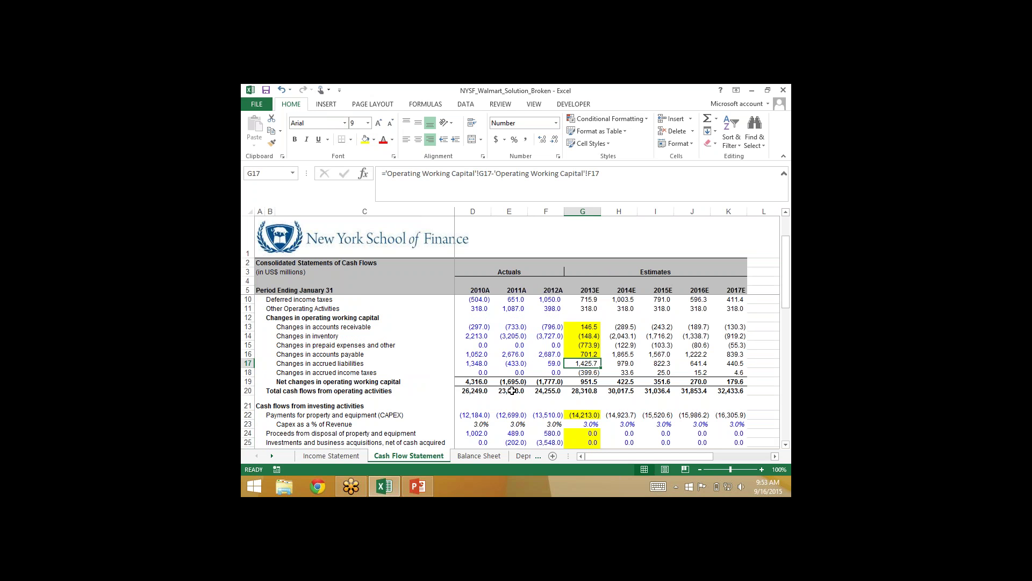
left_click(625, 364)
left_click(588, 364)
left_click(478, 456)
scroll(544, 412, "down", 1)
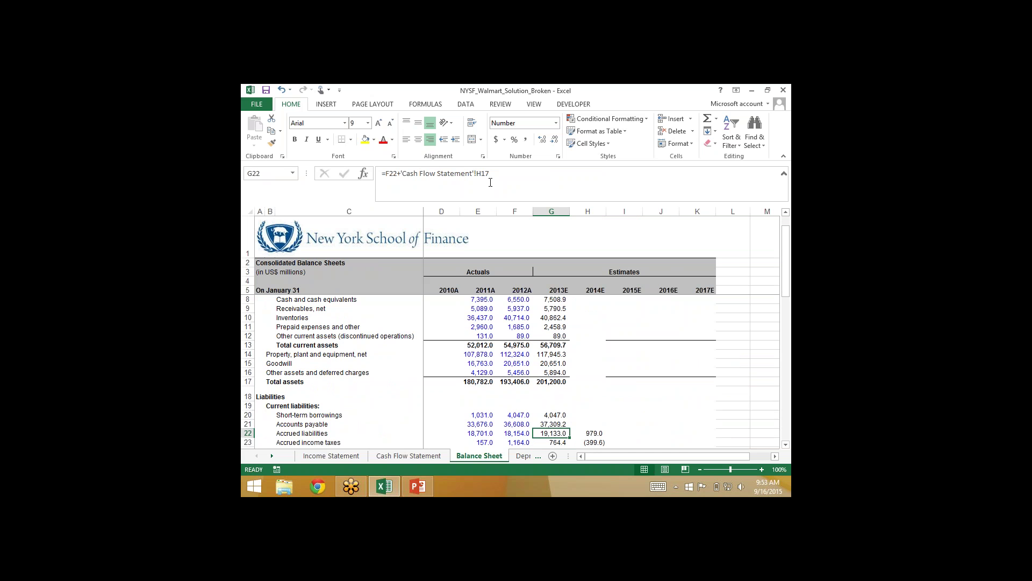
Correct the 2013E accrued liabilities formula in G22 to =F22+'Cash Flow Statement'!G17, and clear its difference in H22.
left_click(482, 173)
key("BackSpace")
type("G")
key("ctrl+Return")
key("Right")
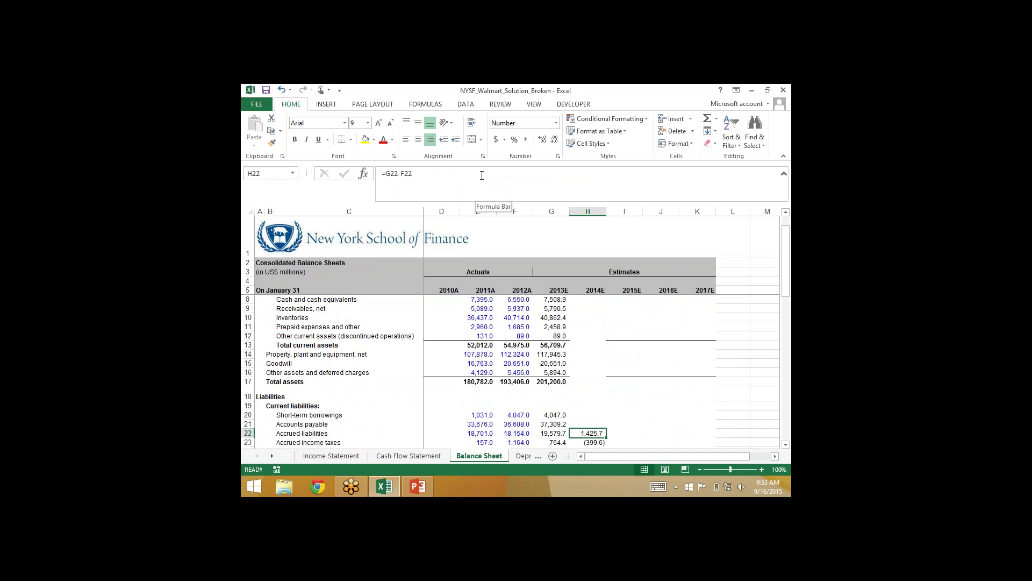
key("Left")
key("Left")
key("Right")
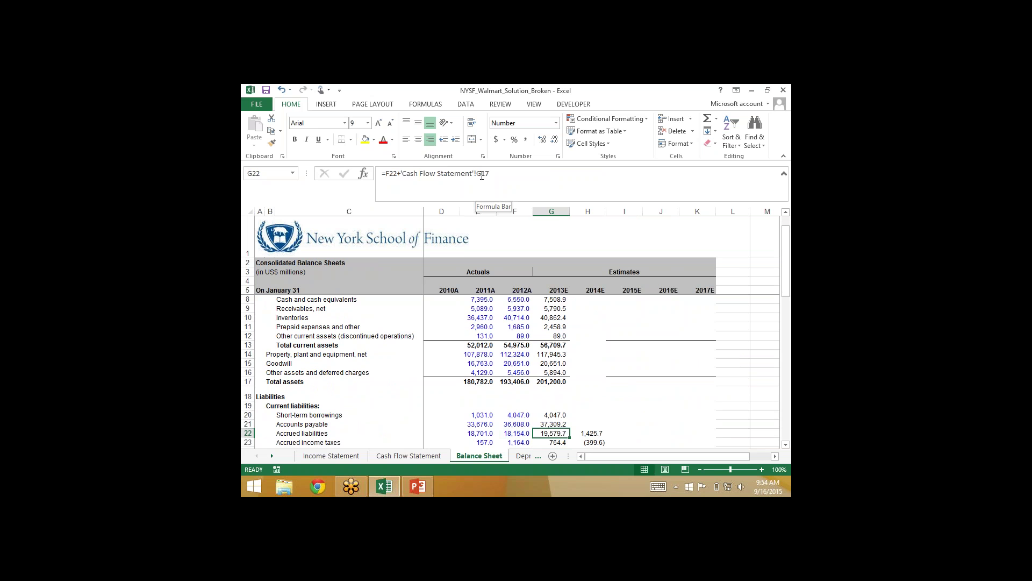
key("Right")
key("Delete")
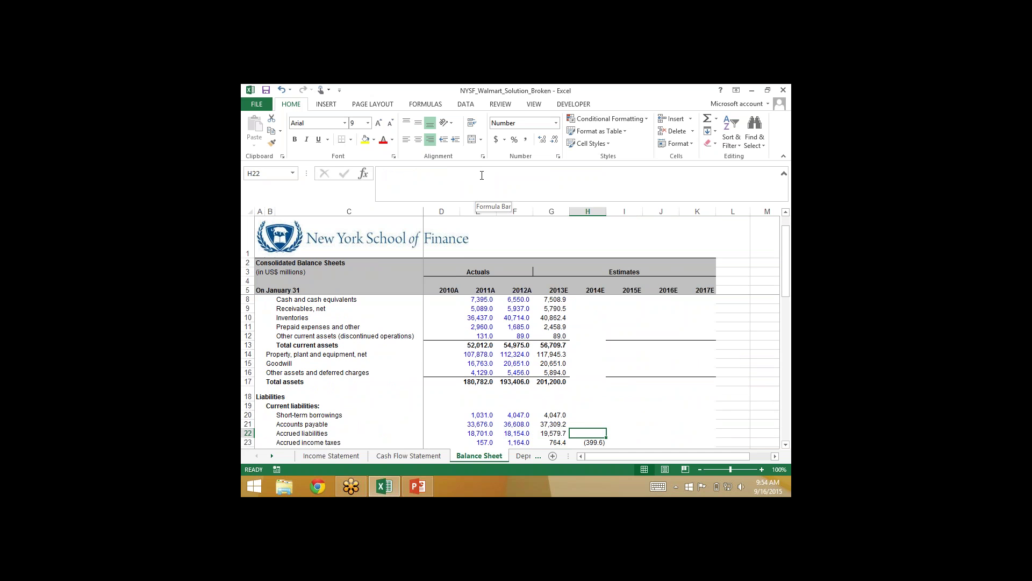
Highlight the 2013E changes in accrued liabilities and accrued income taxes (G17:G18) in yellow on the Cash Flow Statement.
key("Down")
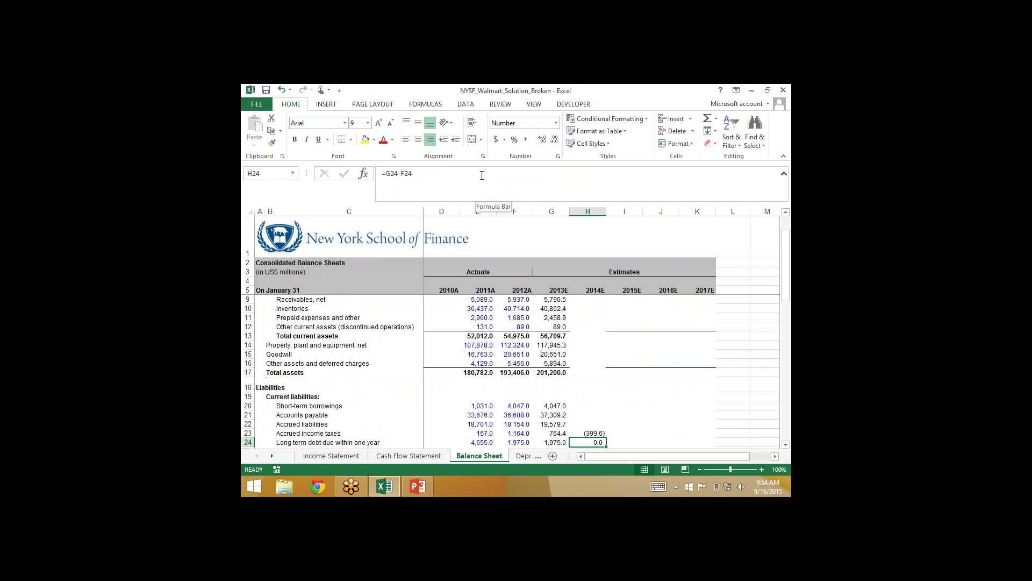
left_click(414, 458)
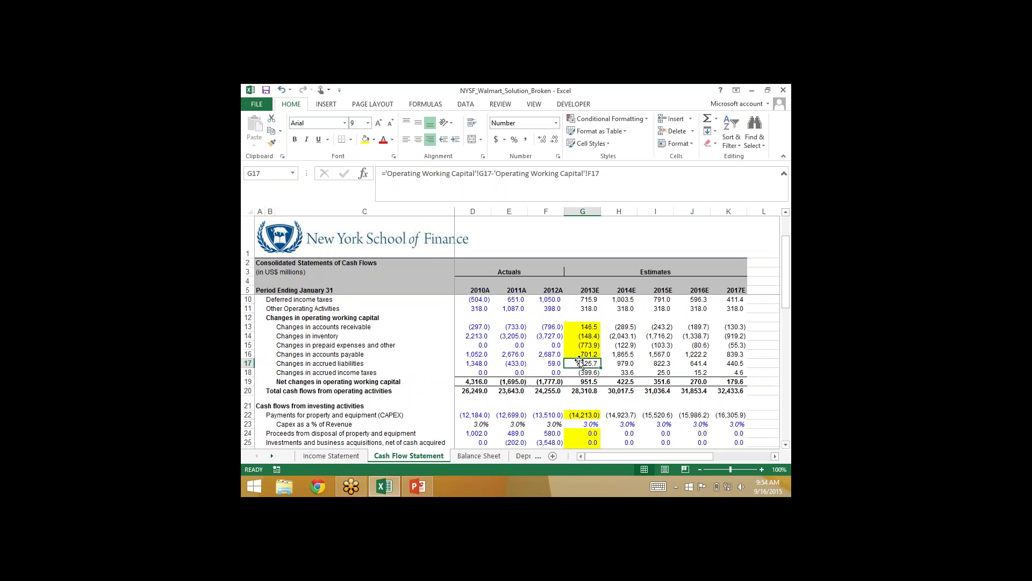
left_click_drag(582, 364, 582, 372)
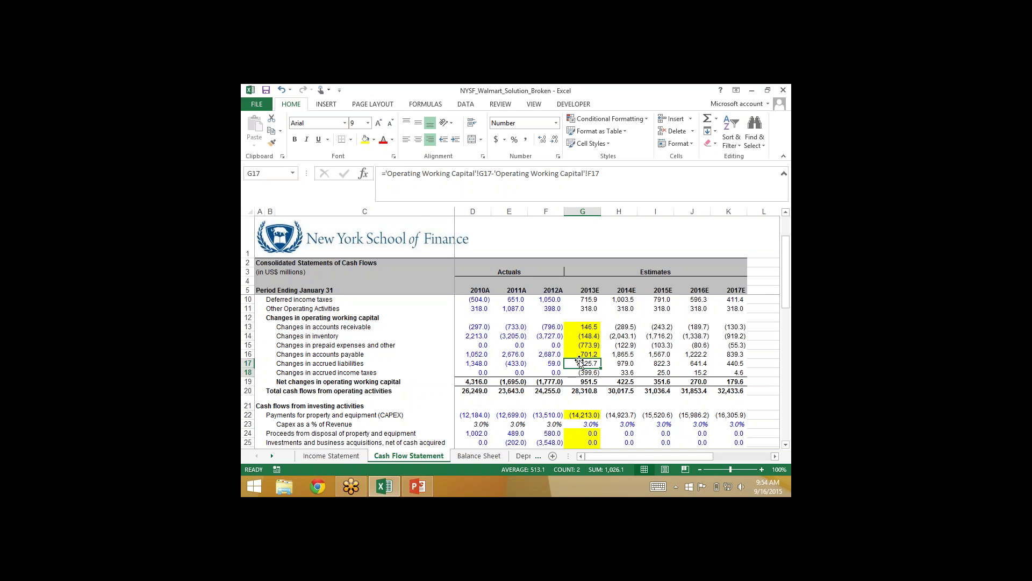
left_click(365, 139)
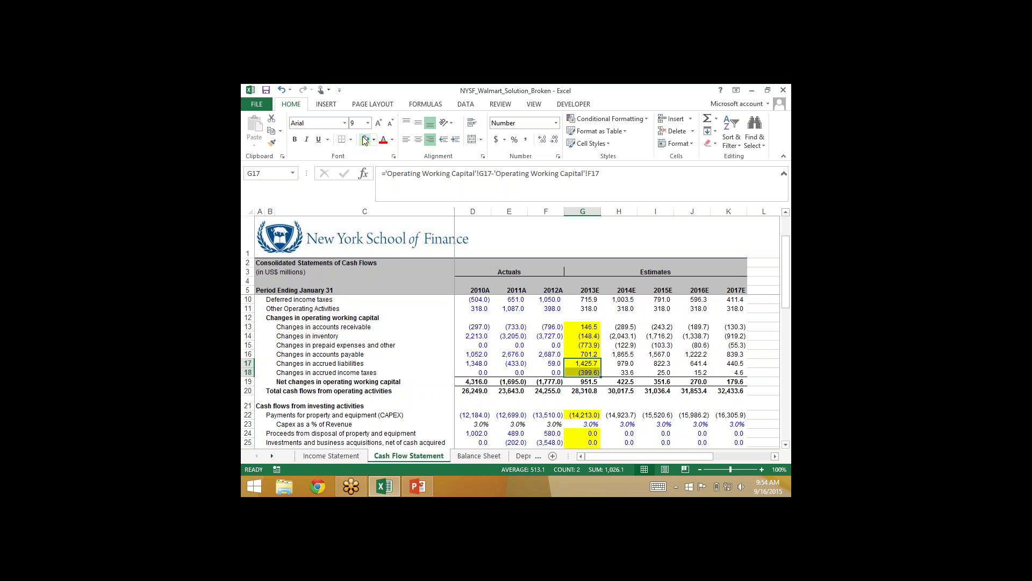
Clear the Balance Sheet differences from accrued income taxes through long-term obligations under capital leases (H23:H29).
left_click(468, 457)
key("Down")
key("Down")
key("Down")
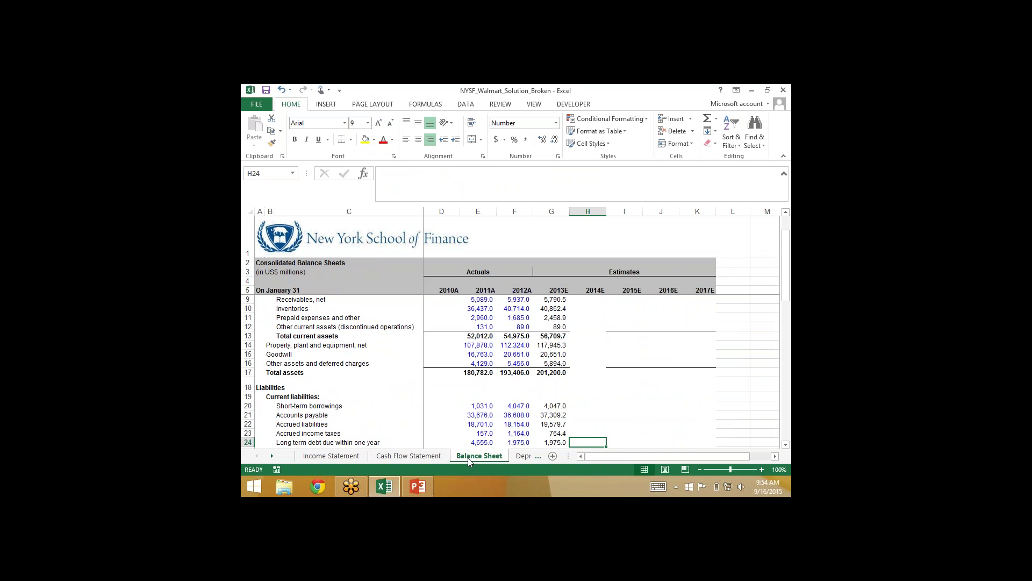
key("Down")
key("Down")
key("Down")
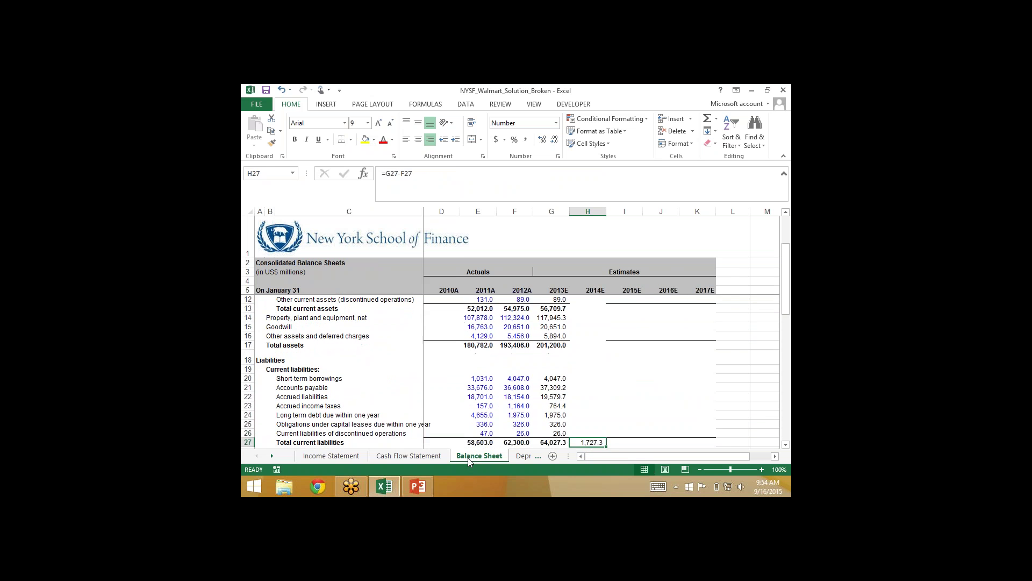
key("Down")
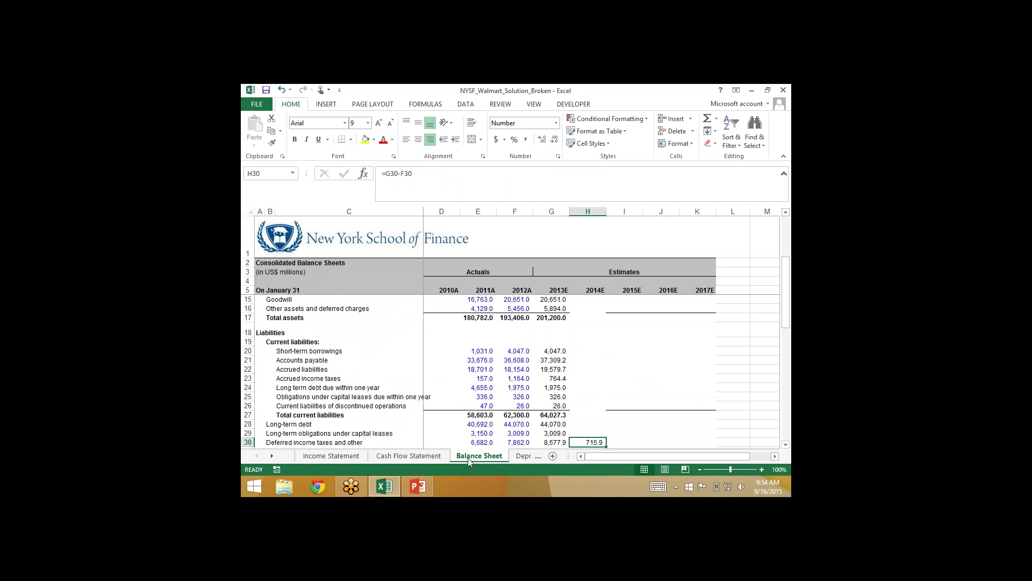
Highlight the 2013E deferred income taxes (G10) in yellow on the Cash Flow Statement.
key("ctrl+Page_Up")
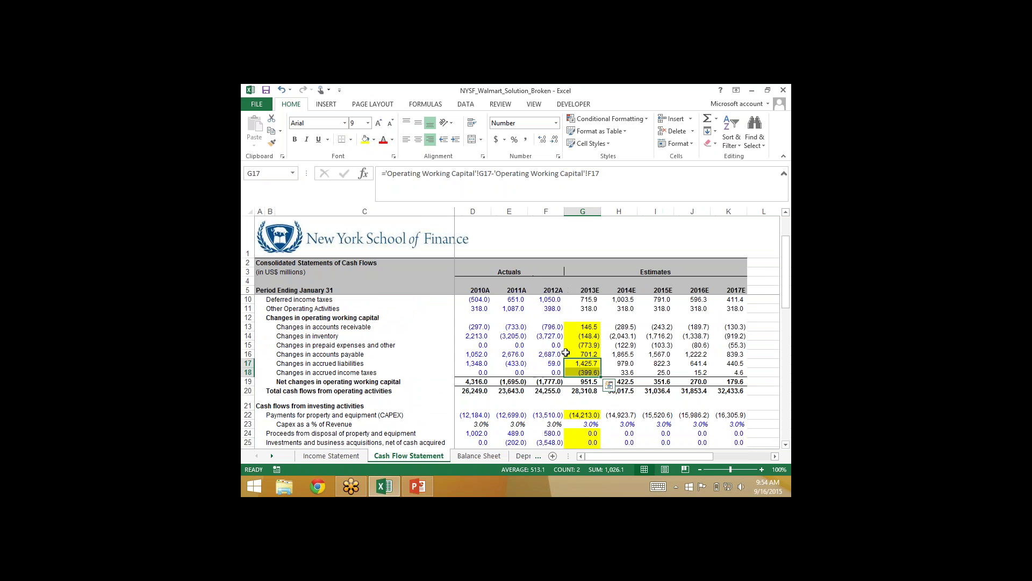
left_click(583, 302)
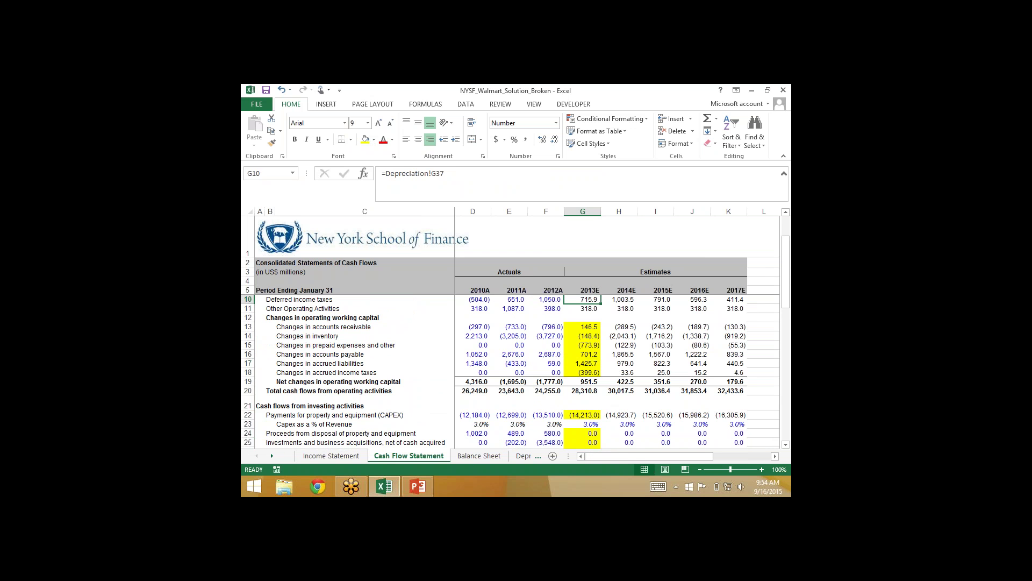
left_click(364, 140)
Clear the Balance Sheet differences from deferred income taxes and other through common stock and additional paid-in capital (H30:H34).
left_click(477, 457)
key("Down")
key("Down")
key("Down")
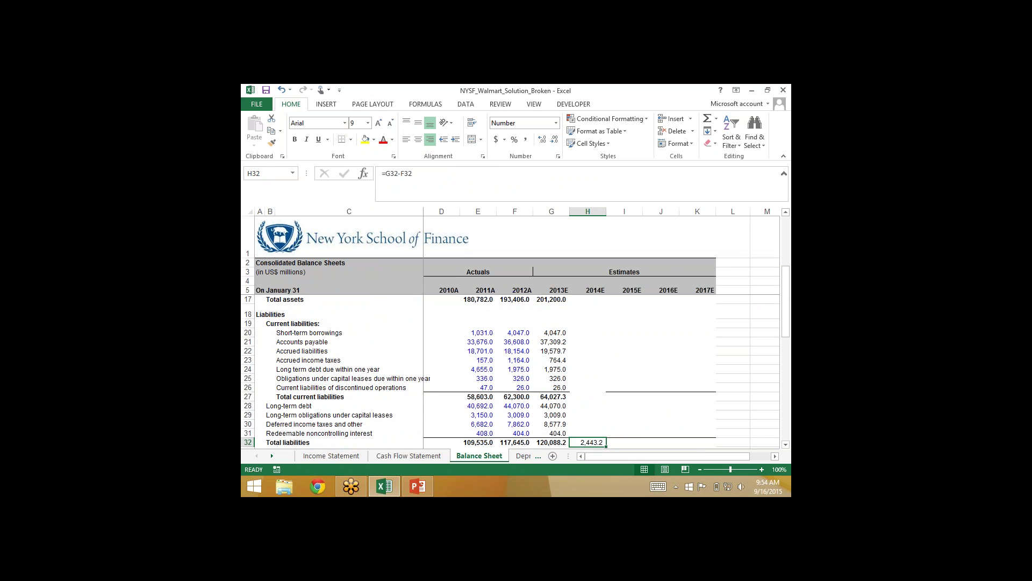
key("Delete")
key("Down")
key("Delete")
key("Down")
key("Down")
key("Up")
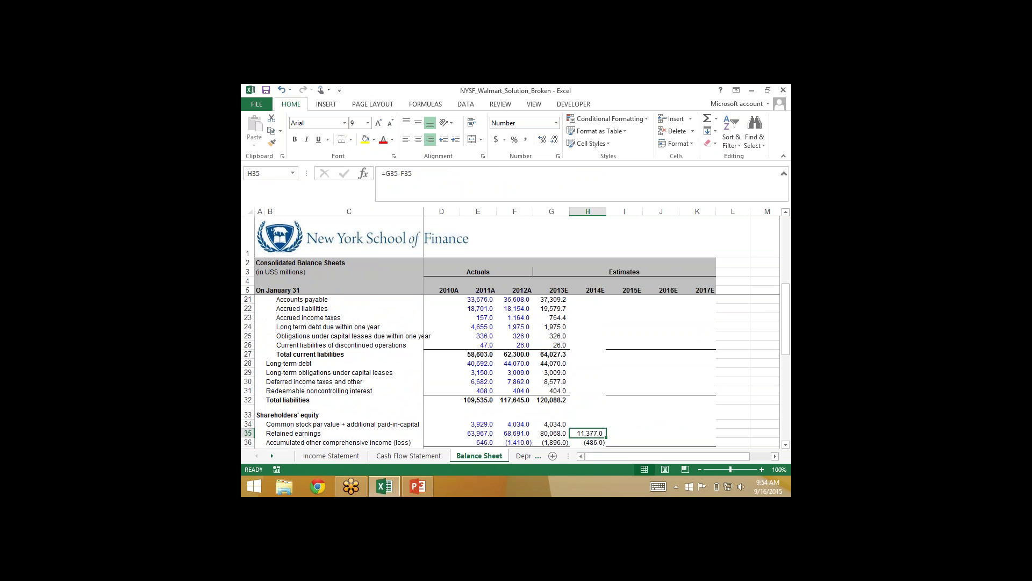
Select the 2013E net income (G7) and dividends paid (G33) together on the Cash Flow Statement.
left_click(409, 455)
scroll(527, 355, "up", 3)
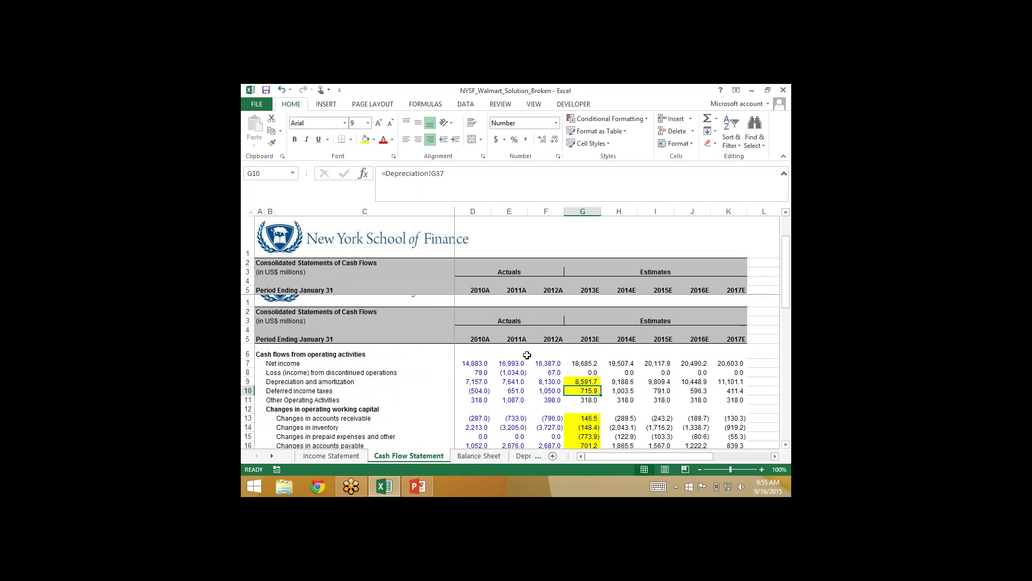
scroll(526, 355, "down", 2)
left_click(582, 313)
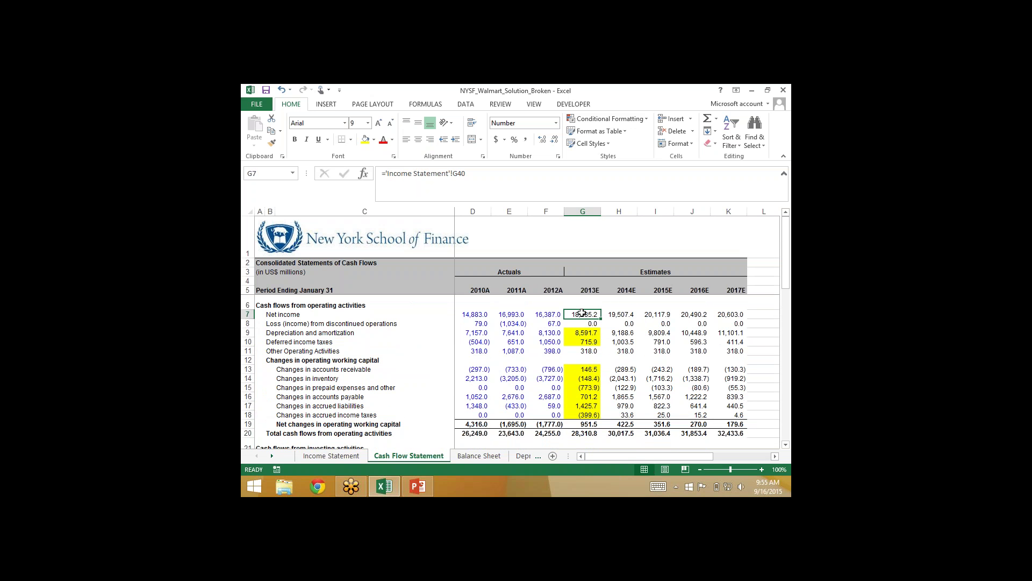
scroll(582, 312, "down", 3)
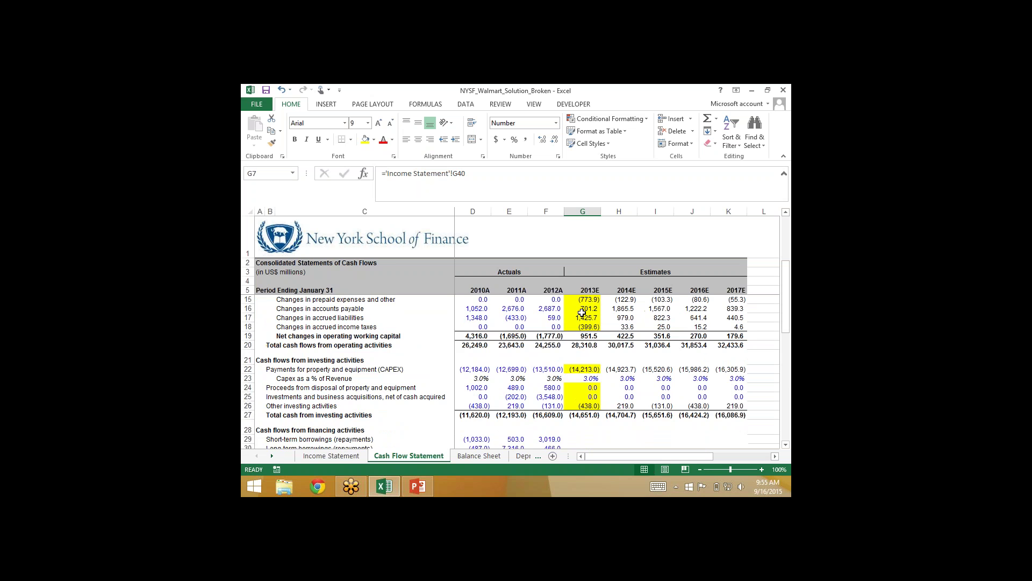
scroll(582, 313, "down", 4)
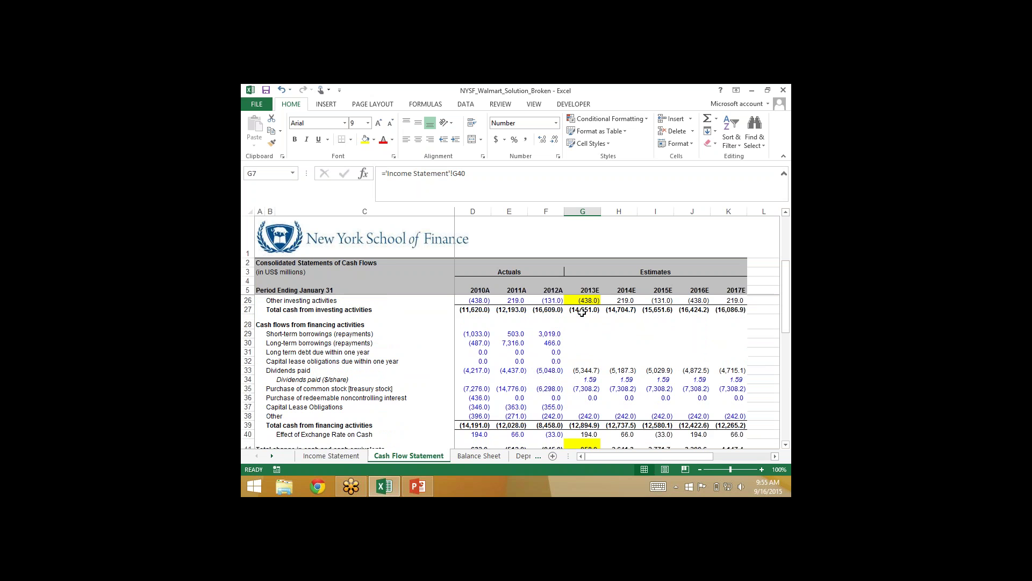
left_click(581, 370)
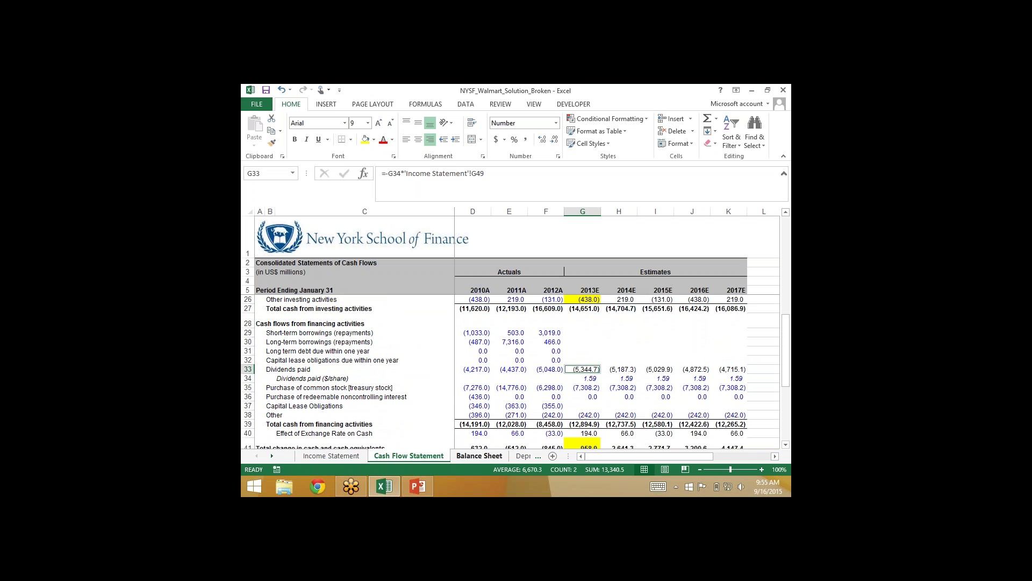
Inspect the Balance Sheet retained earnings formula in G35, and highlight 2013E net income, dividends paid and common stock purchases in yellow on the Cash Flow Statement.
left_click(472, 456)
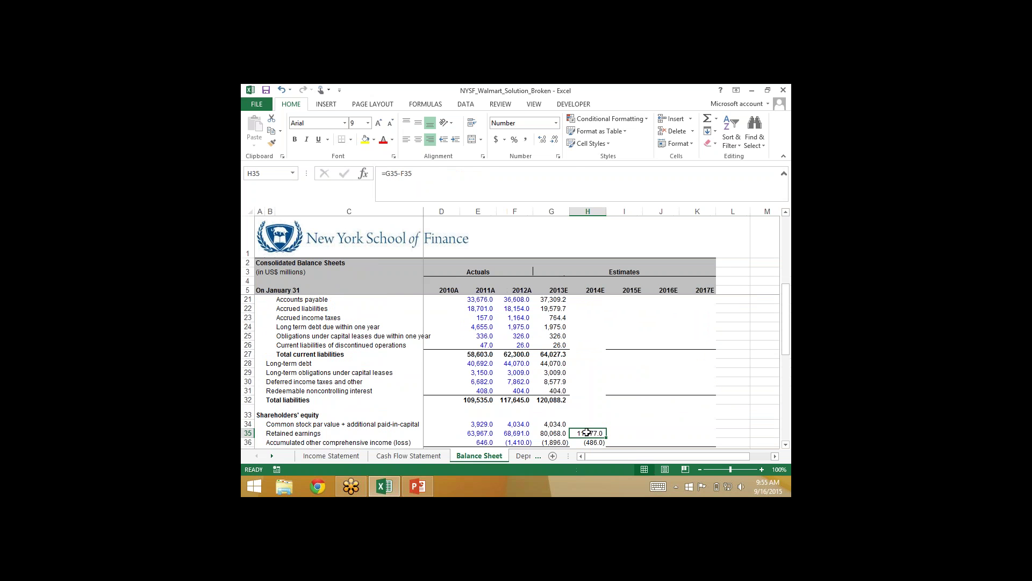
left_click(550, 433)
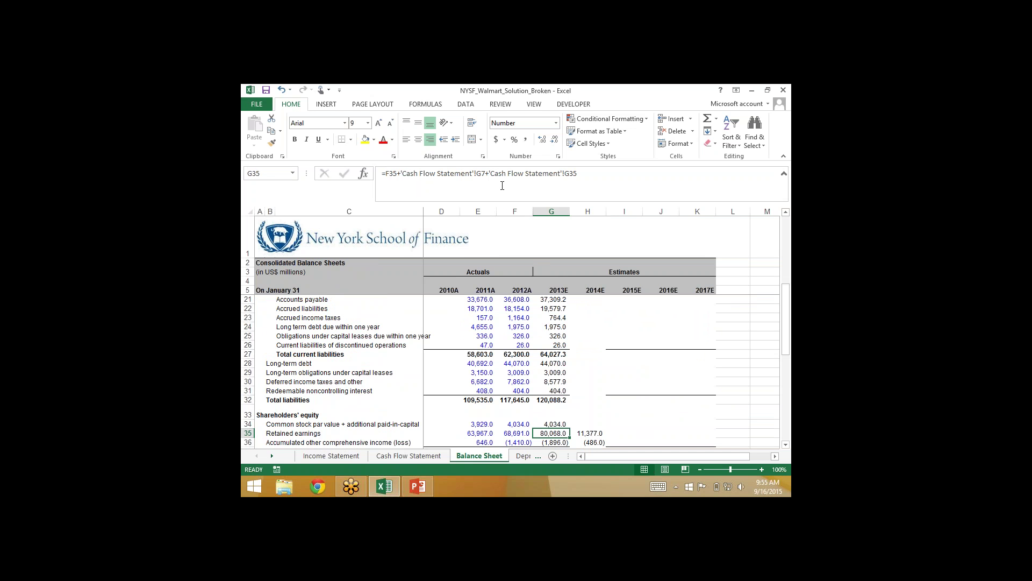
left_click(407, 456)
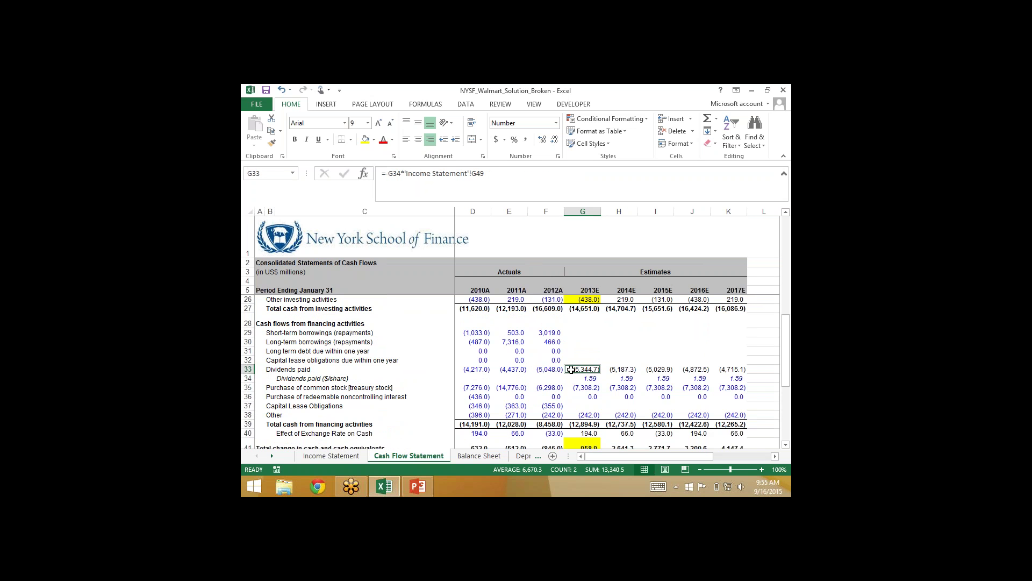
scroll(571, 370, "up", 7)
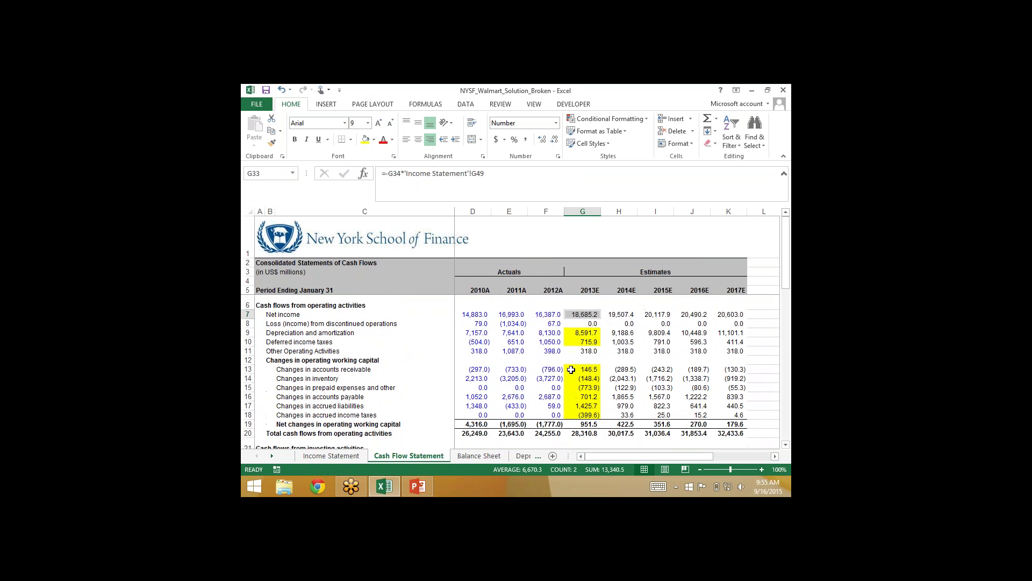
scroll(571, 369, "down", 6)
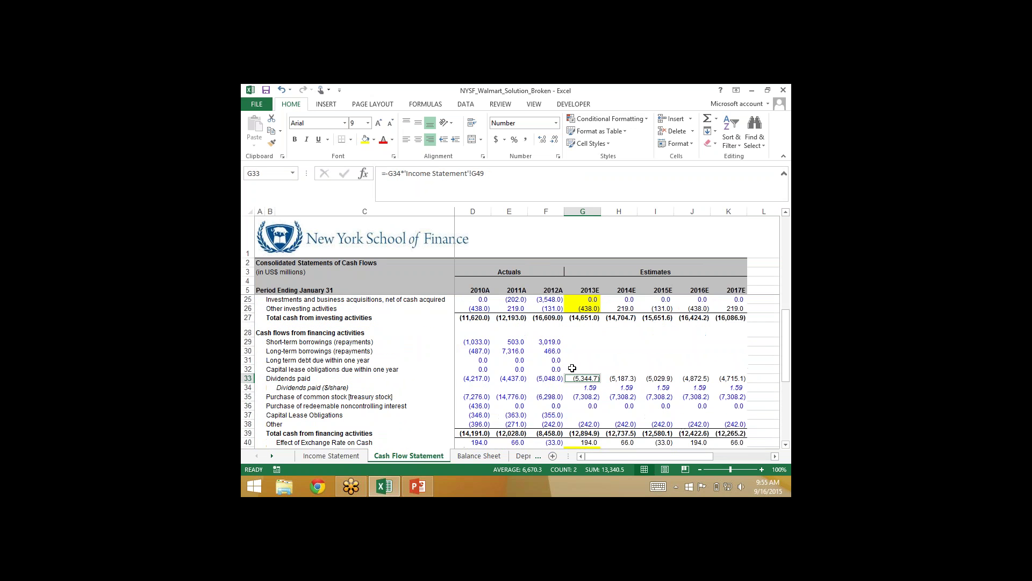
left_click(582, 398, "ctrl")
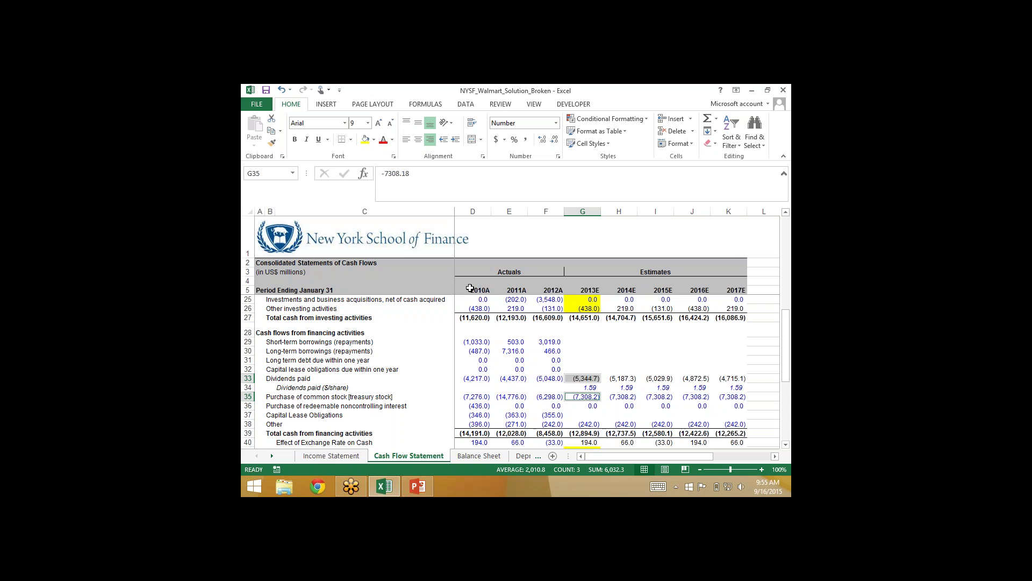
left_click(364, 140)
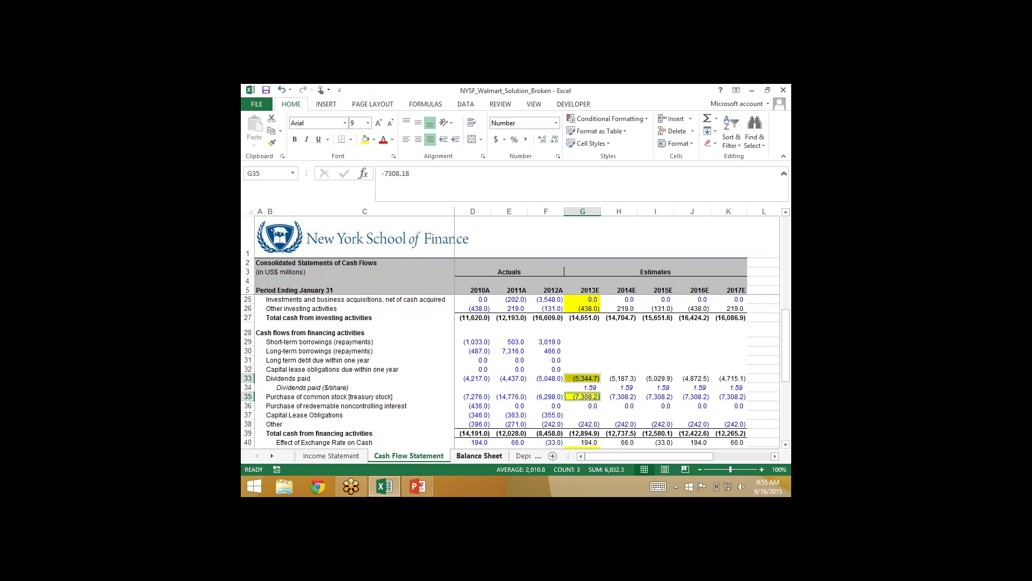
Add the missing 2013E dividends paid ('Cash Flow Statement'!G33) to the retained earnings formula in G35 on the Balance Sheet, and clear its difference in H35.
left_click(479, 455)
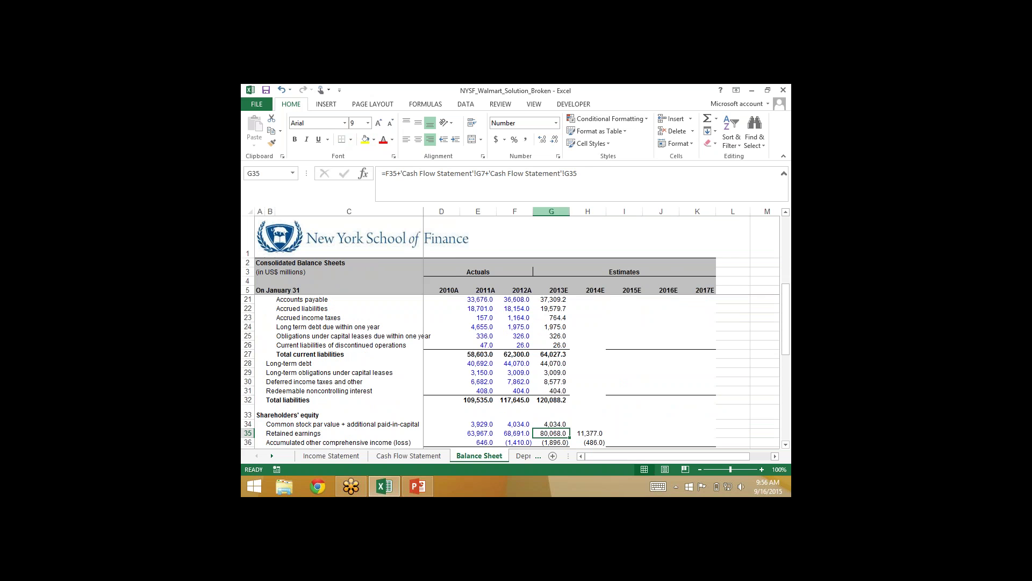
left_click(602, 175)
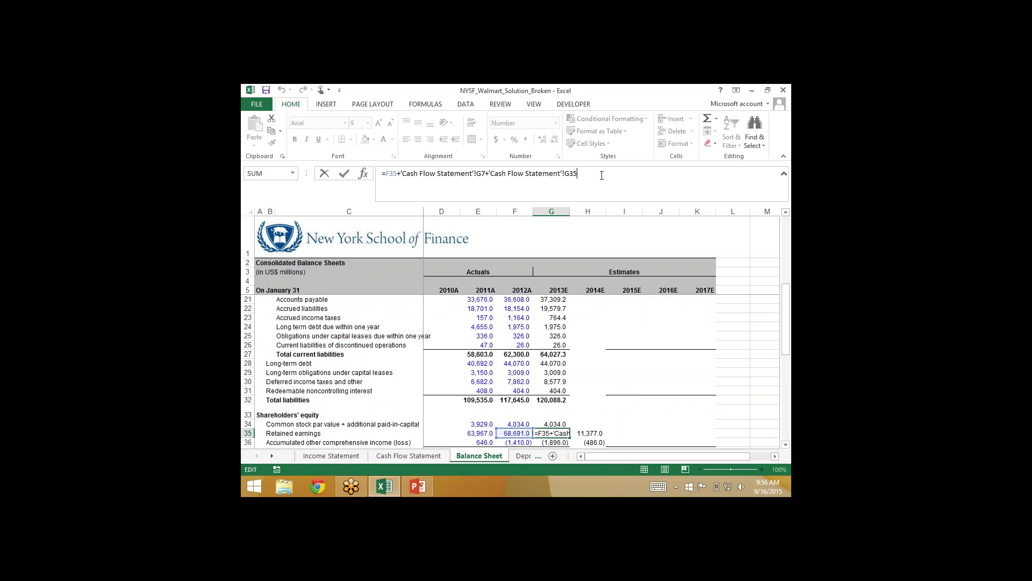
type("+")
left_click(406, 456)
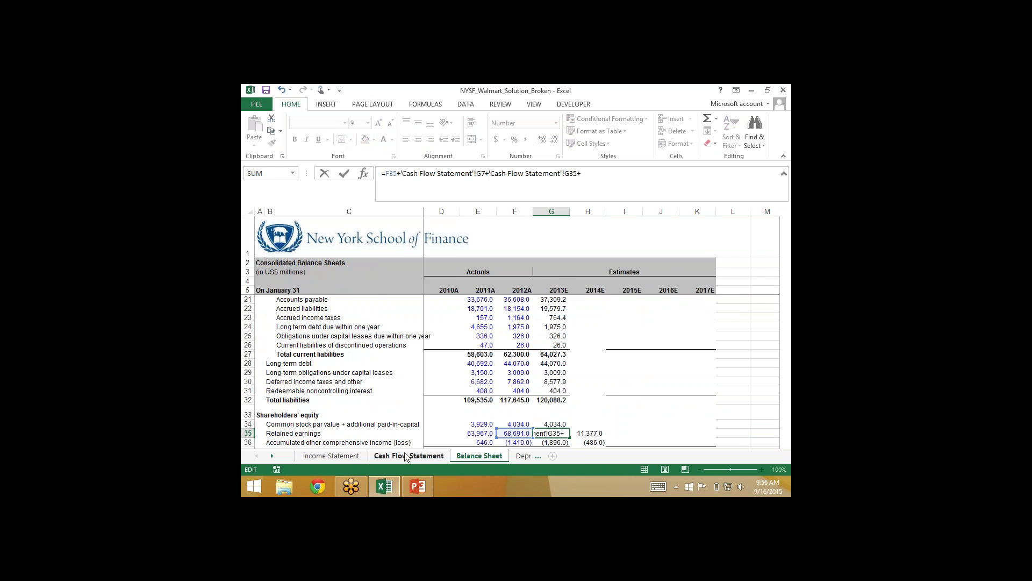
left_click(582, 379)
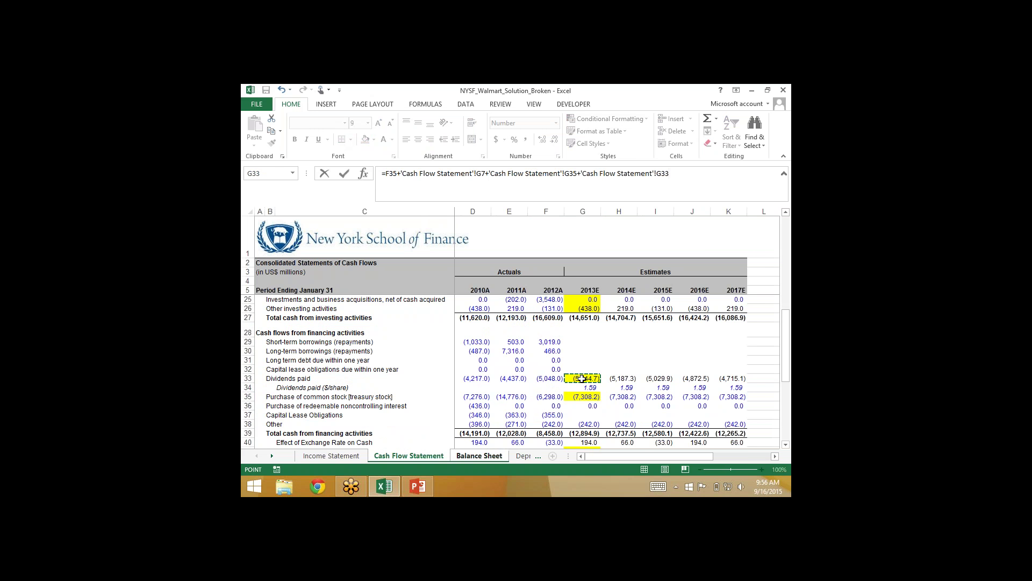
key("Tab")
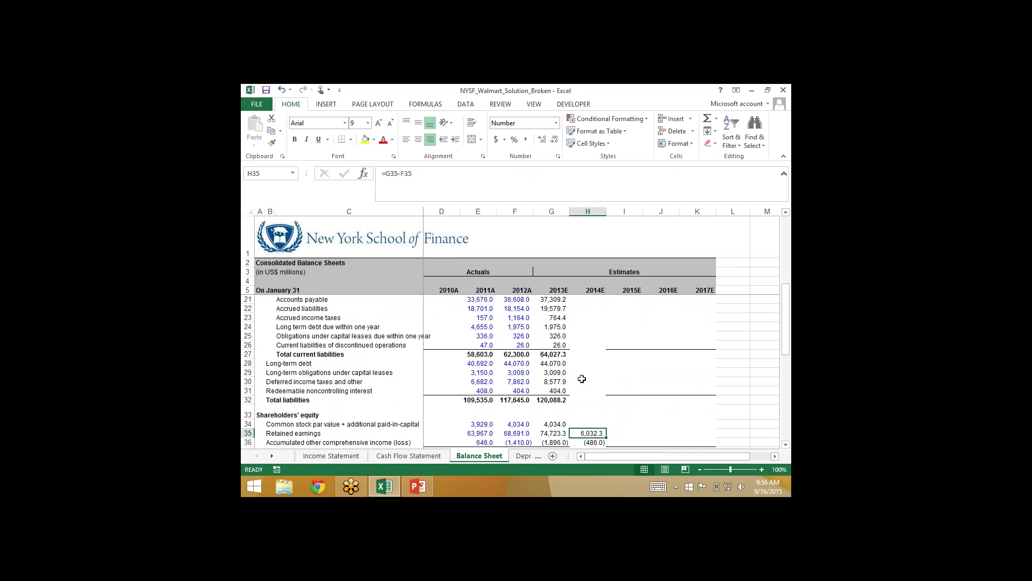
key("Delete")
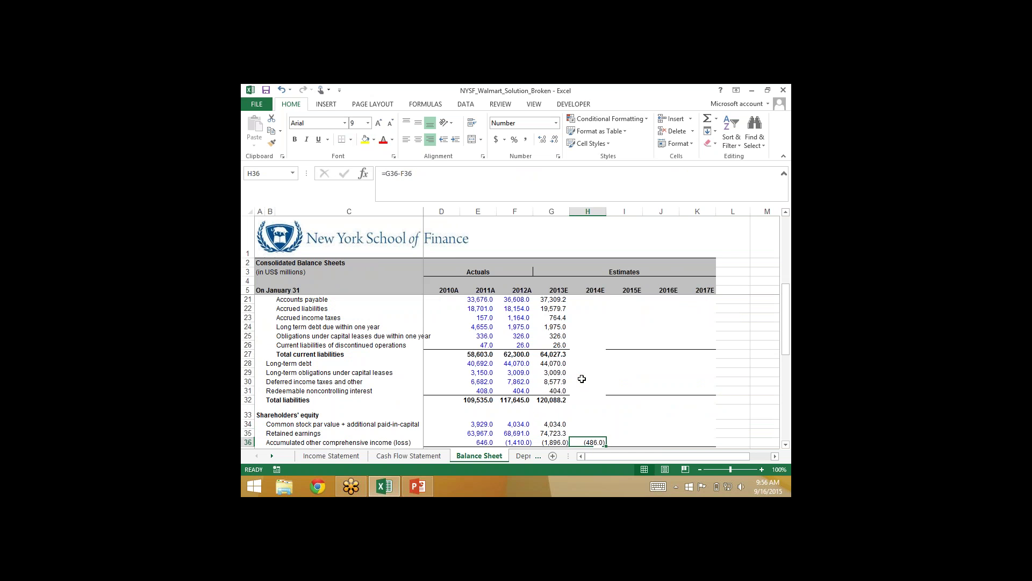
Inspect the 2013E accumulated other comprehensive income formula in G36 on the Balance Sheet.
scroll(583, 379, "down", 1)
key("Down")
key("Left")
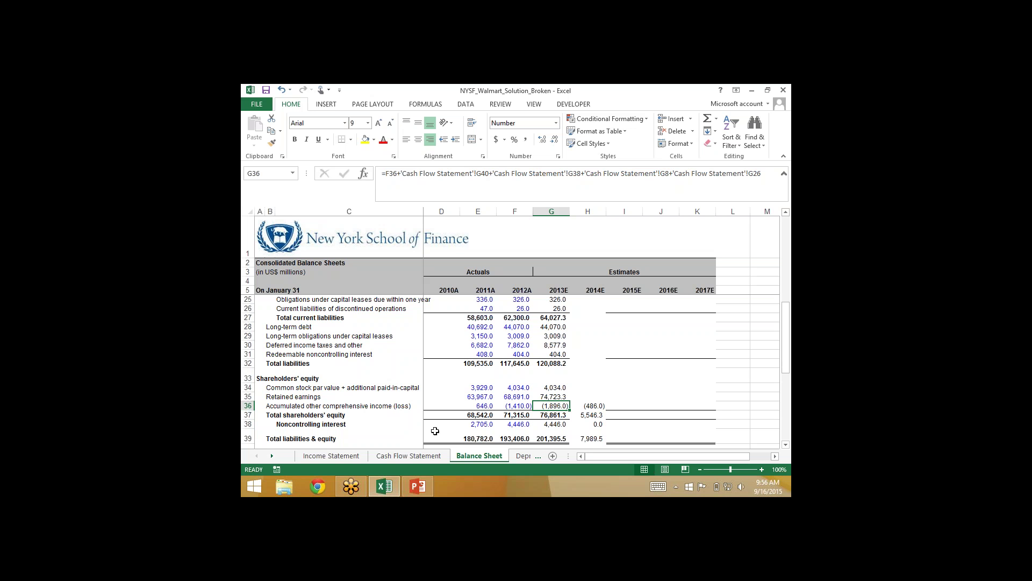
Highlight the 2013E effect of exchange rate on cash (G40) and other financing (G38) in yellow on the Cash Flow Statement.
left_click(398, 455)
scroll(551, 372, "up", 3)
scroll(570, 387, "down", 4)
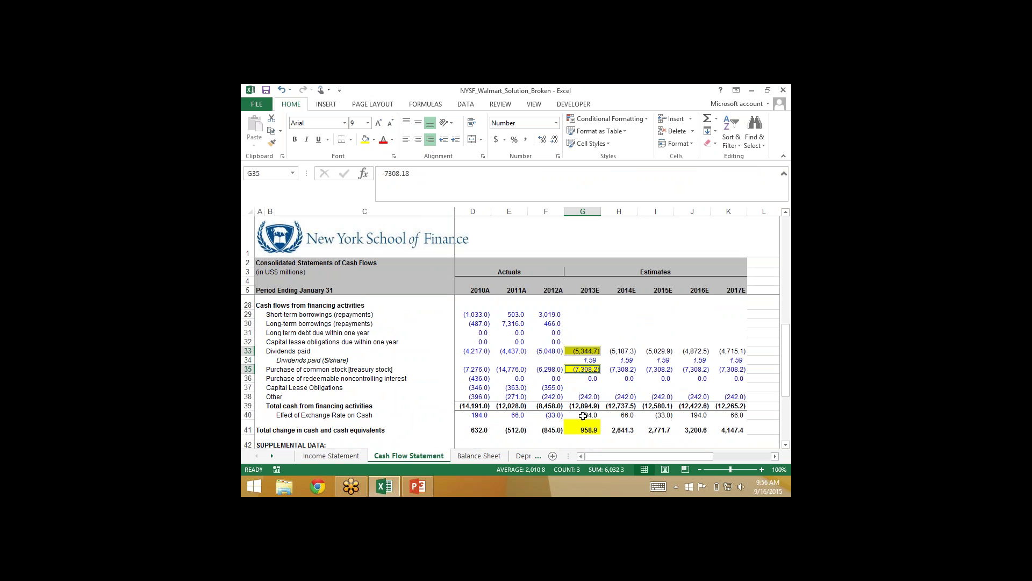
left_click(588, 414)
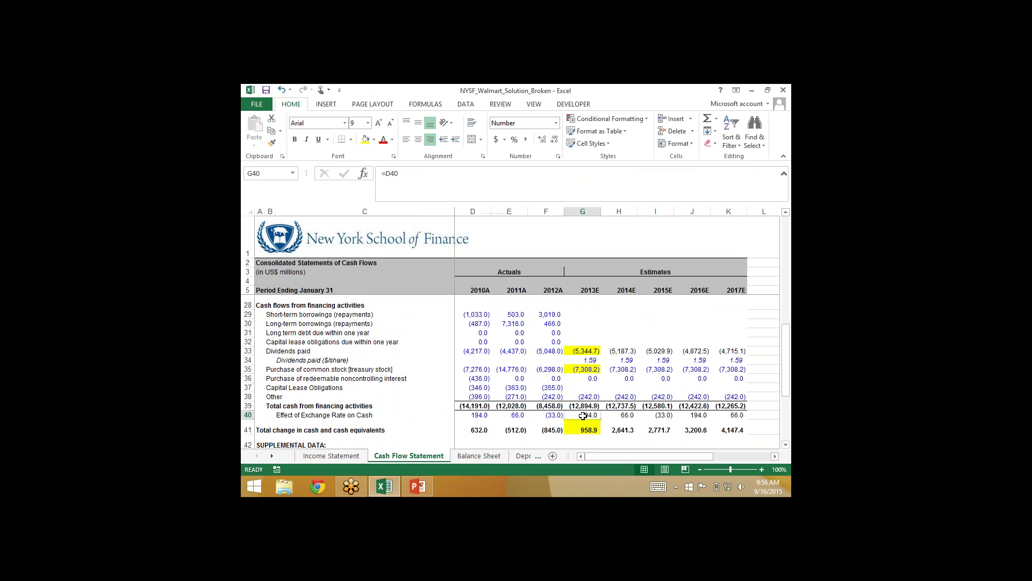
left_click(365, 139)
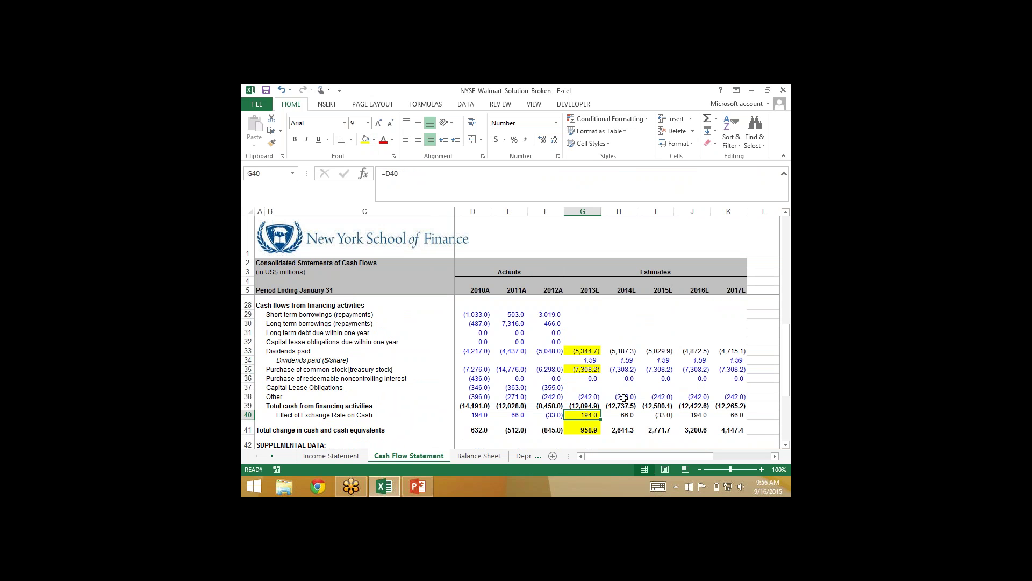
left_click(579, 396)
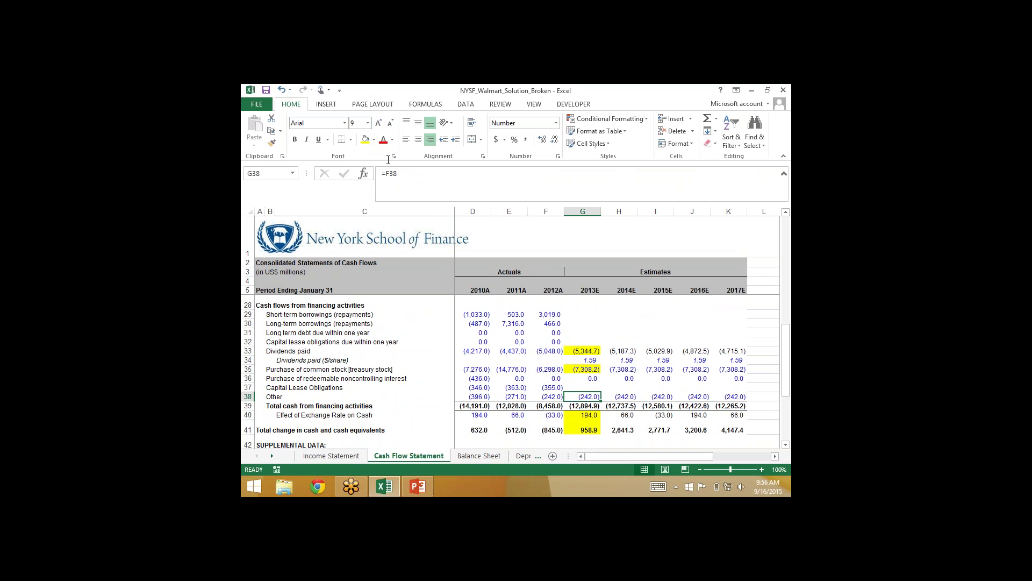
left_click(364, 138)
Highlight the 2013E loss (income) from discontinued operations (G8) in yellow on the Cash Flow Statement.
scroll(552, 305, "up", 2)
scroll(553, 305, "up", 6)
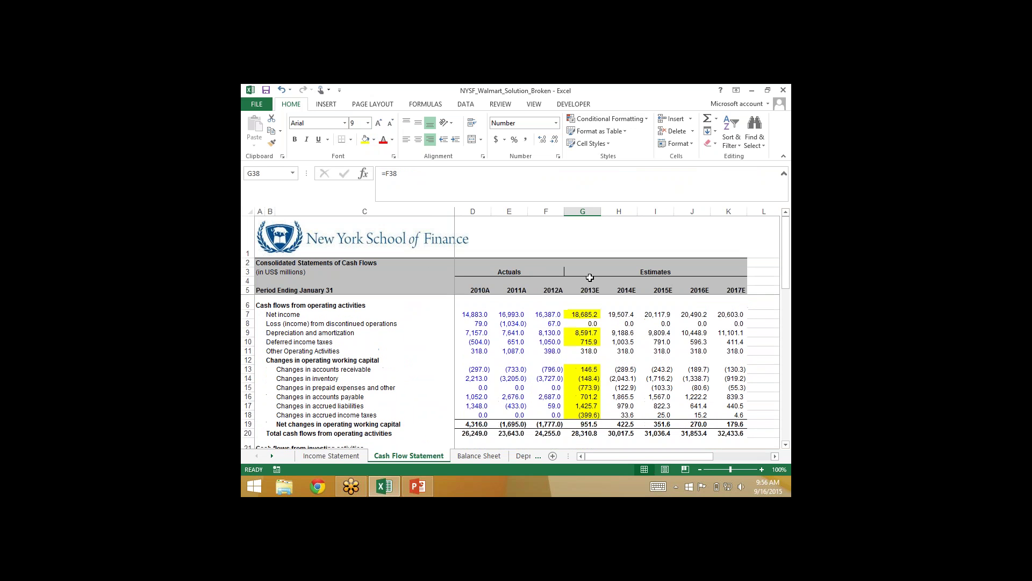
left_click(586, 323)
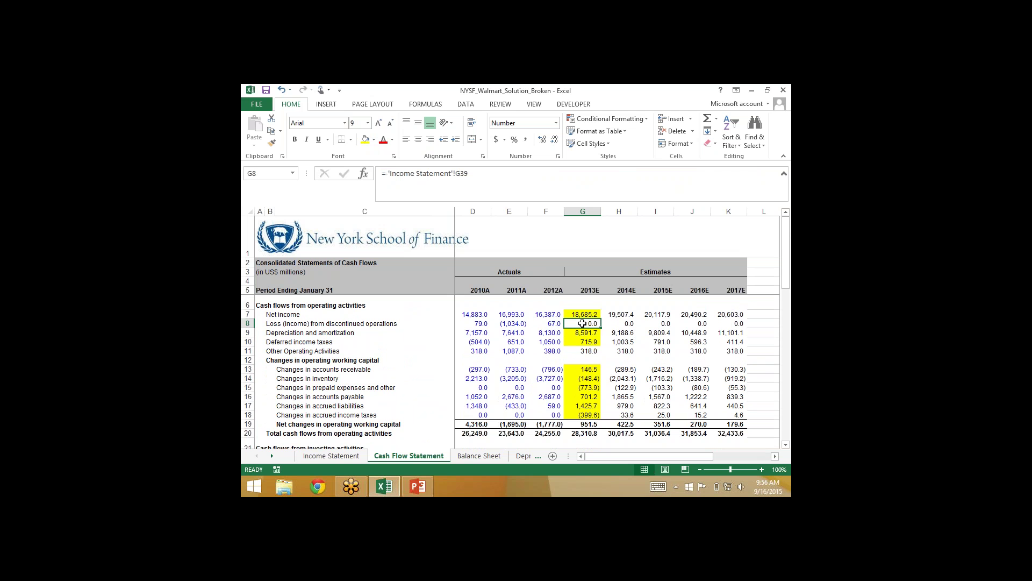
left_click(364, 139)
Check 2013E other investing activities (G26) on the Cash Flow Statement, and remove that reference from the Balance Sheet formula in G36.
scroll(496, 358, "down", 5)
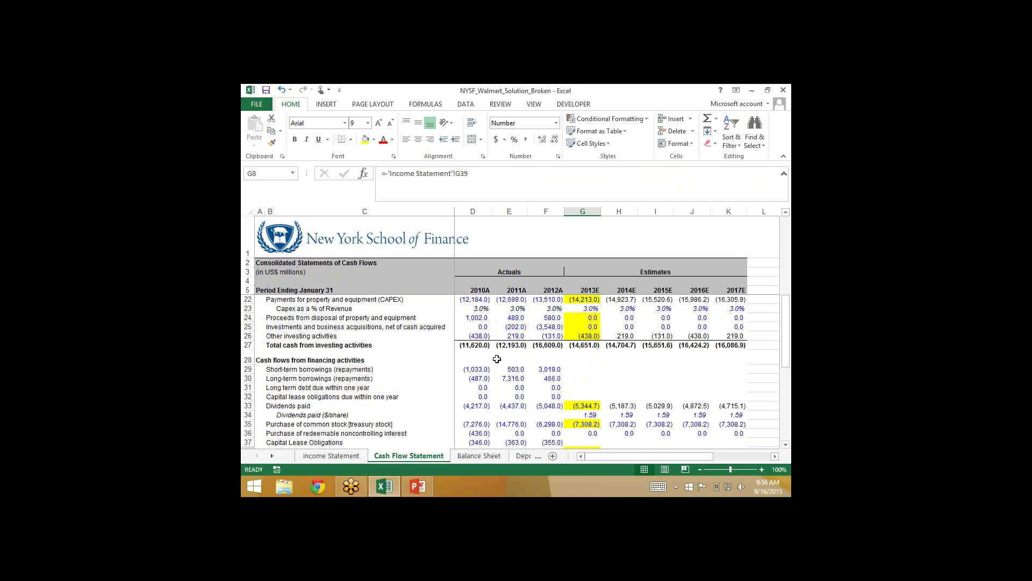
left_click(581, 335)
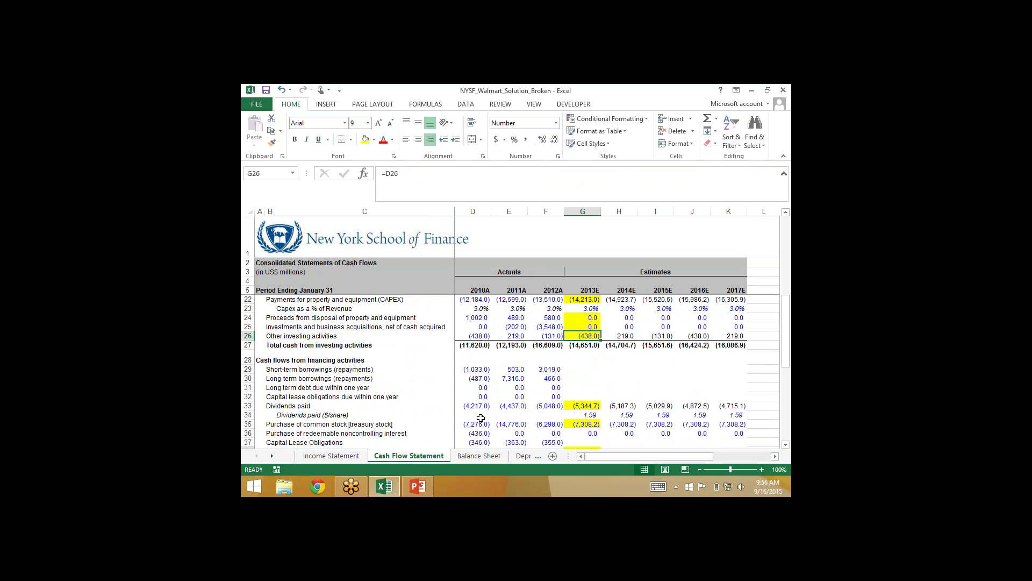
left_click(467, 455)
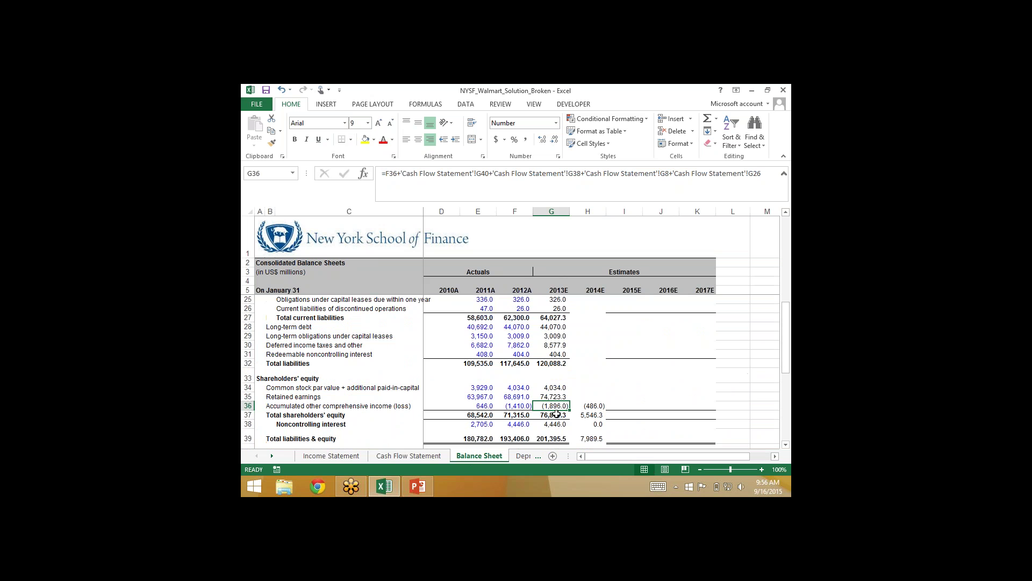
left_click_drag(670, 173, 769, 174)
key("BackSpace")
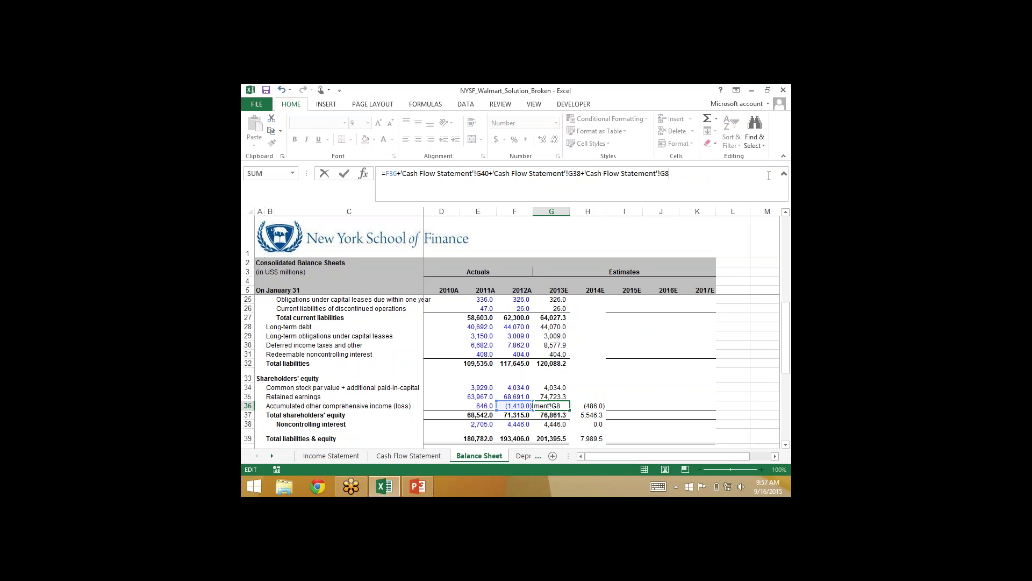
key("ctrl+Return")
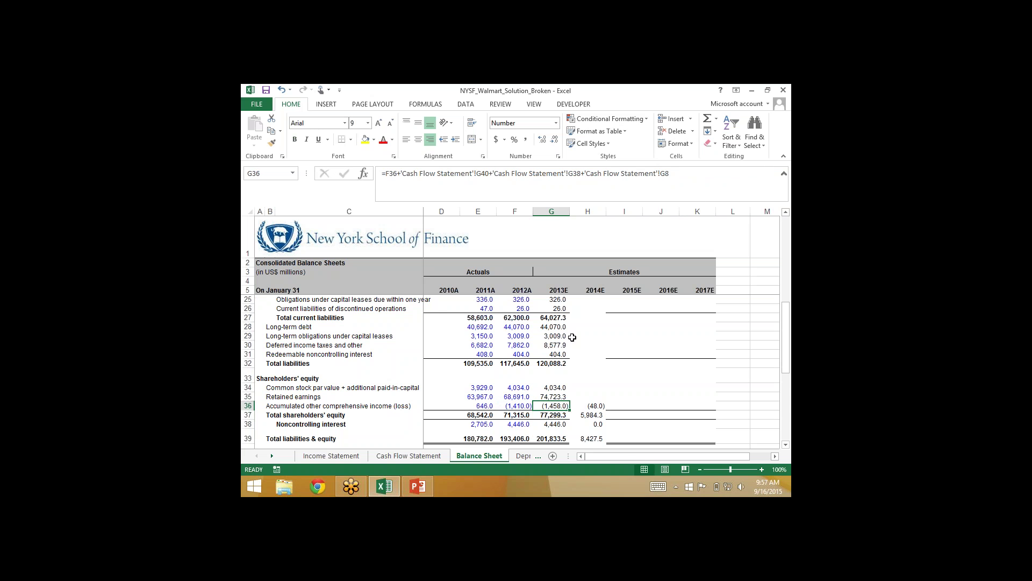
Clear the remaining temporary differences in H36 through H39 on the Balance Sheet.
key("Right")
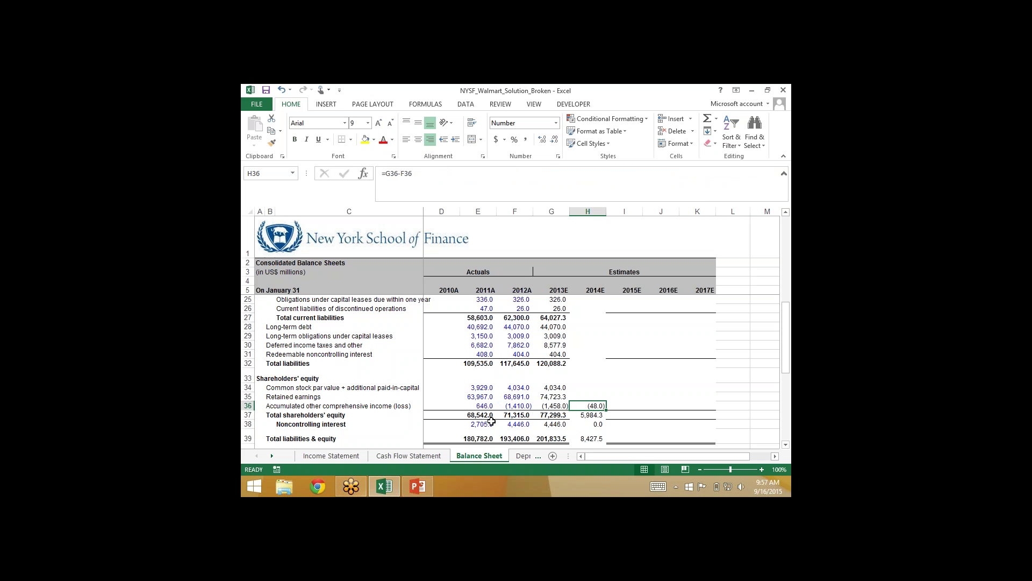
key("Delete")
key("Down")
key("Delete")
key("Down")
key("Delete")
key("Down")
key("Delete")
key("Down")
key("Down")
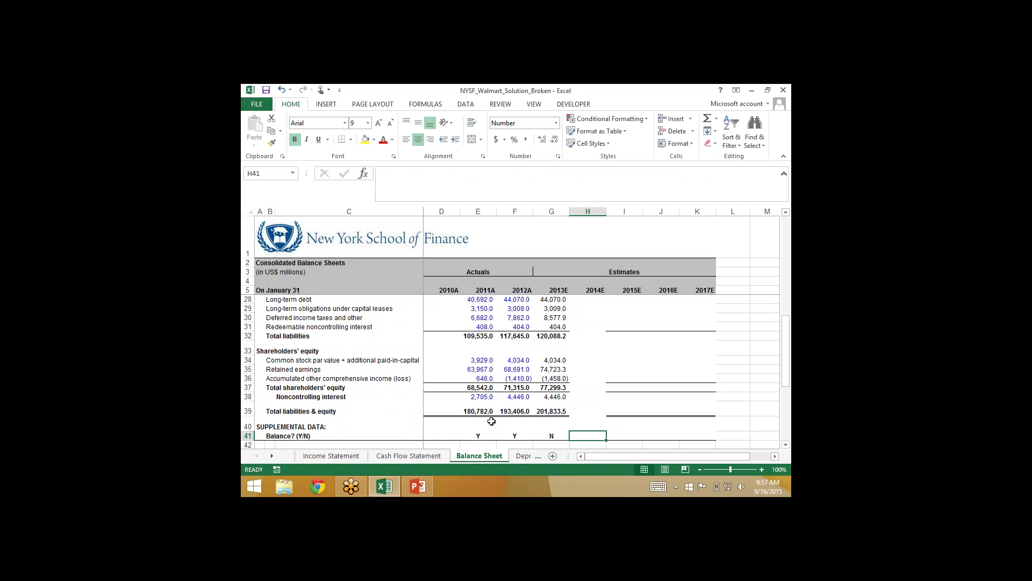
Highlight the unused 2013E other operating activities (G11) in yellow on the Cash Flow Statement.
left_click(409, 455)
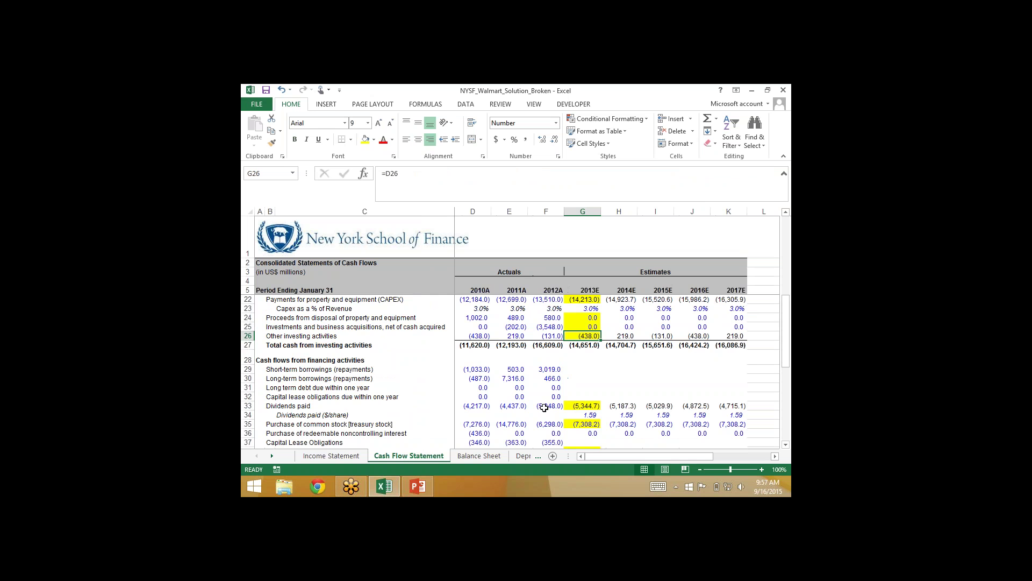
scroll(544, 407, "up", 3)
scroll(544, 408, "up", 3)
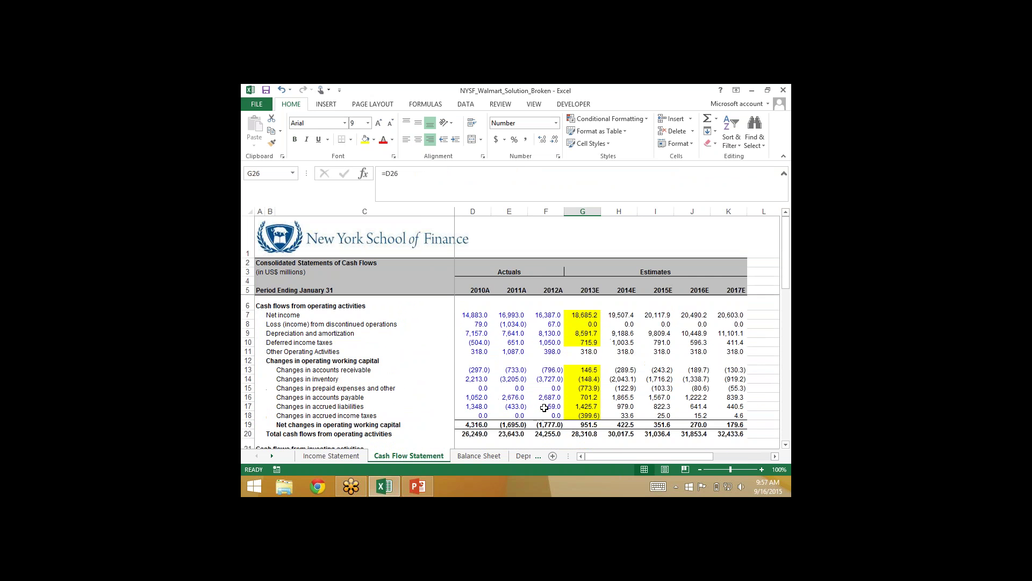
left_click(582, 351)
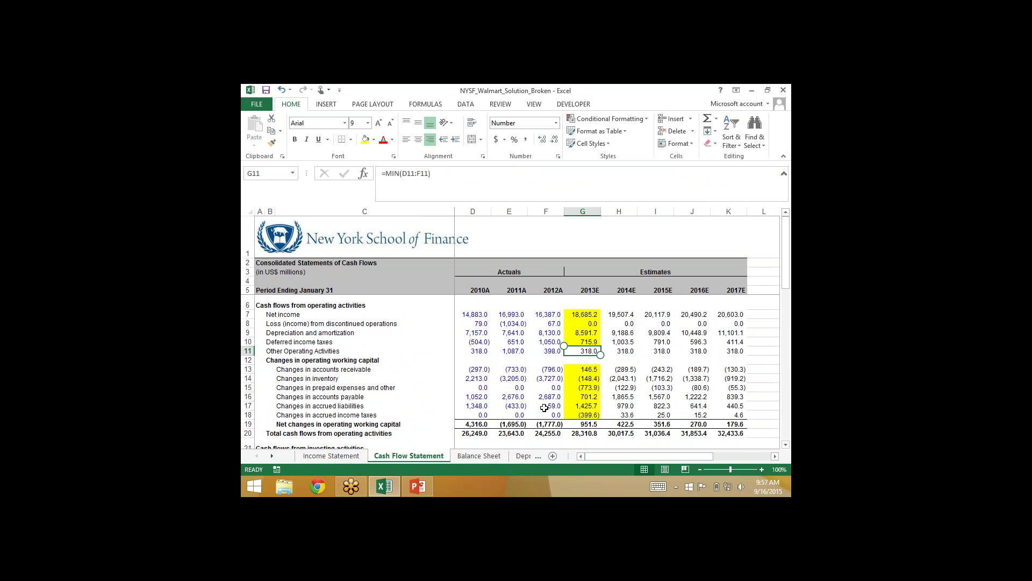
left_click(366, 139)
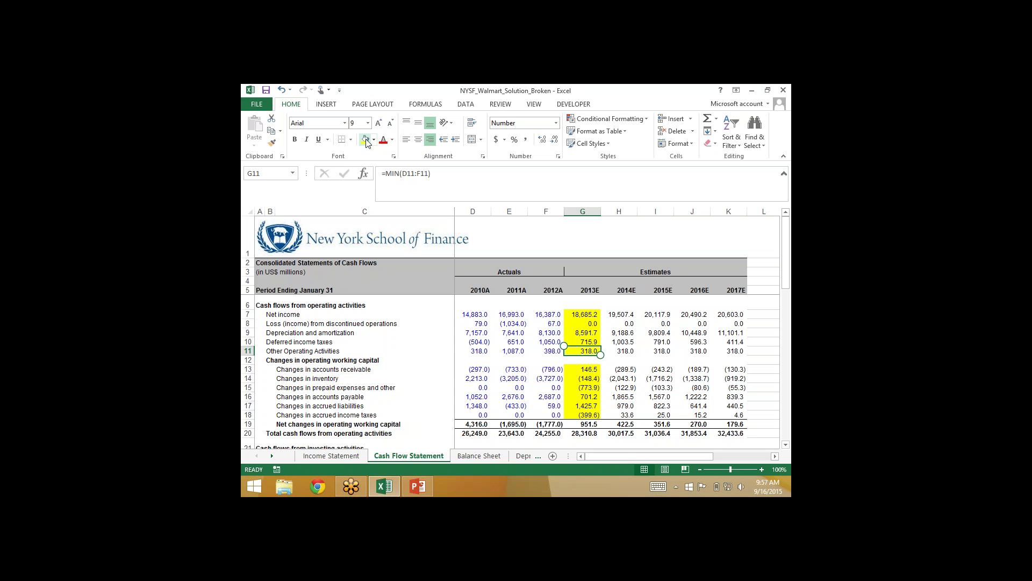
Subtract 2013E other operating activities ('Cash Flow Statement'!G11) in the other assets and deferred charges formula in G16 on the Balance Sheet.
left_click(479, 456)
scroll(560, 331, "up", 1)
scroll(560, 331, "up", 4)
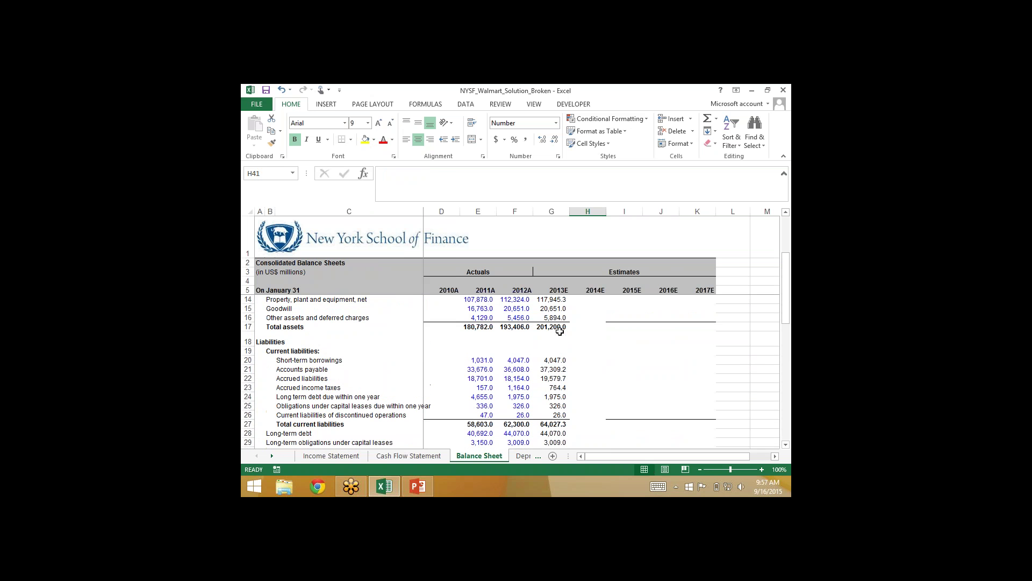
scroll(560, 332, "up", 2)
left_click(551, 382)
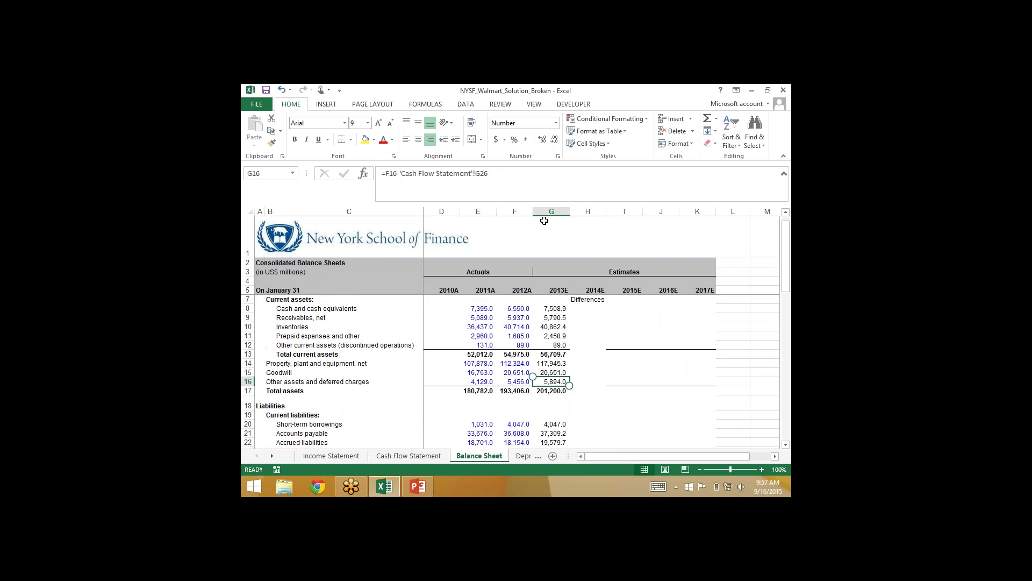
key("F2")
type("-")
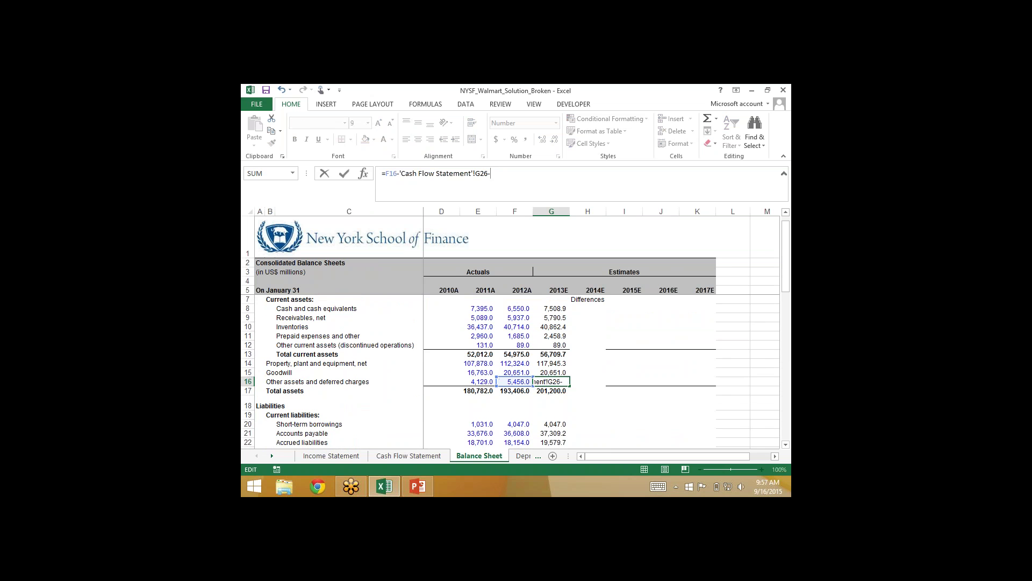
left_click(409, 456)
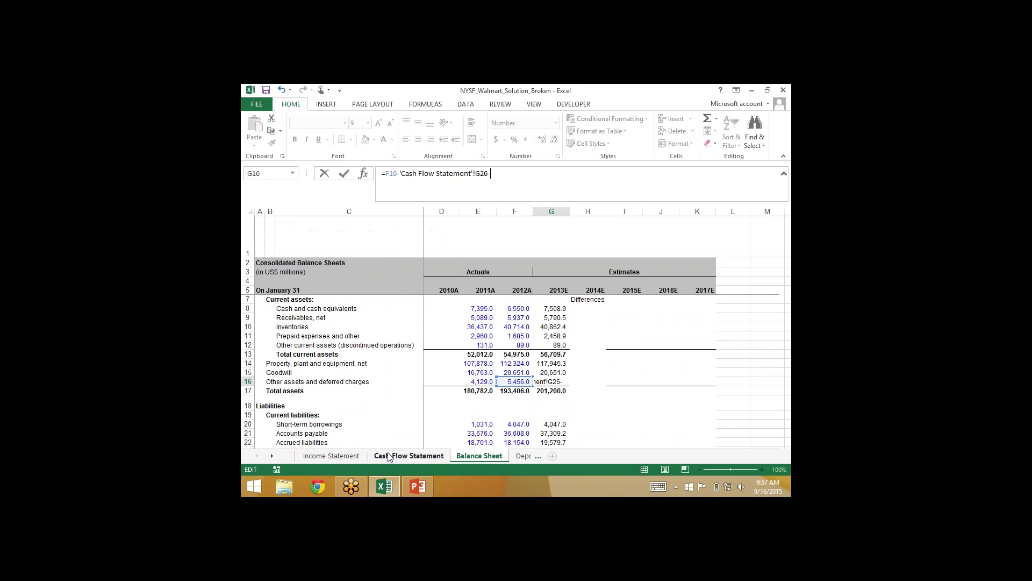
scroll(577, 409, "down", 3)
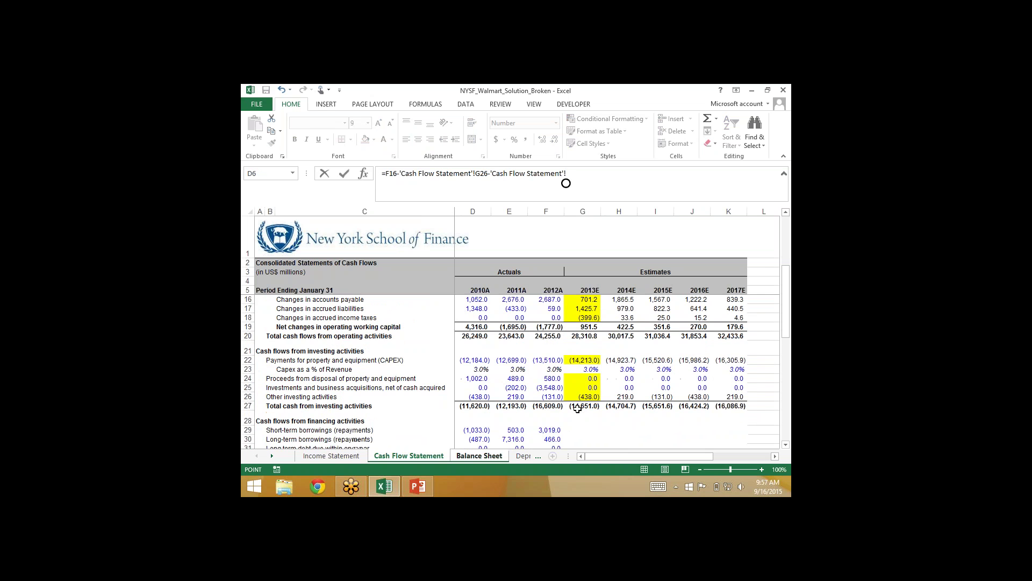
scroll(578, 409, "up", 2)
left_click(585, 317)
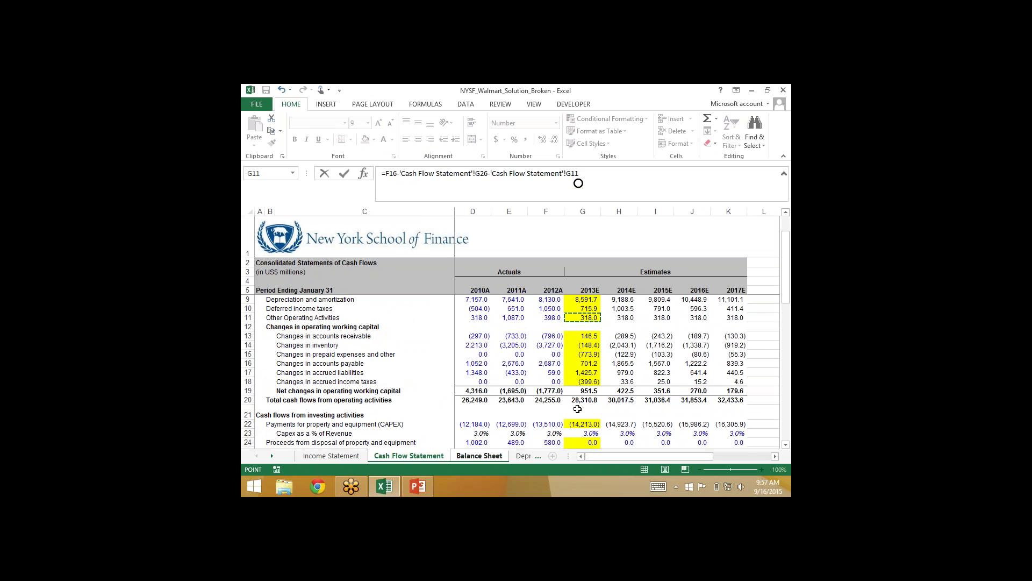
key("Return")
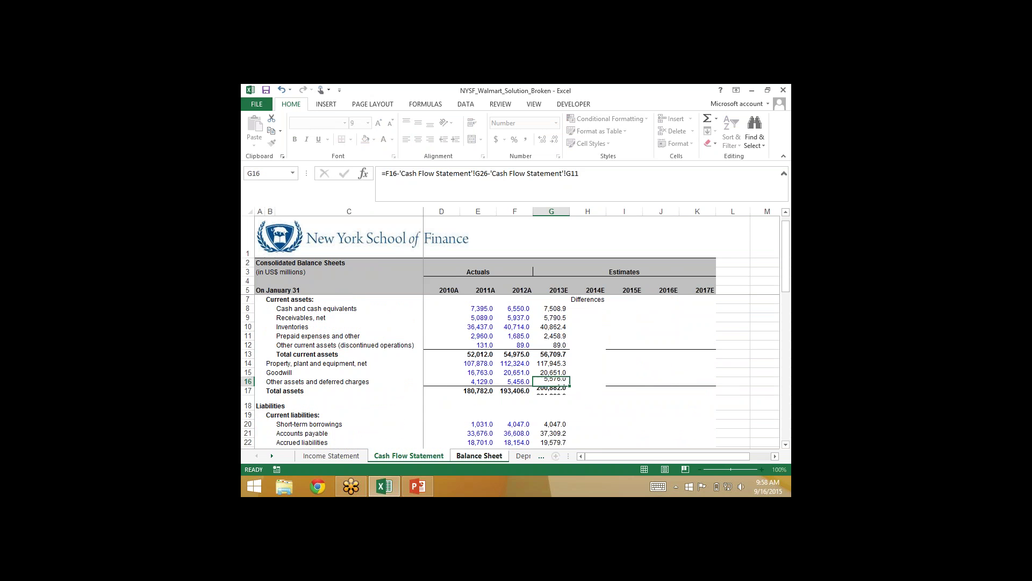
Review the 2013E balance check in row 41, and switch to PowerPoint to consult the Four Possible Balance Sheet Errors slide.
scroll(510, 371, "down", 7)
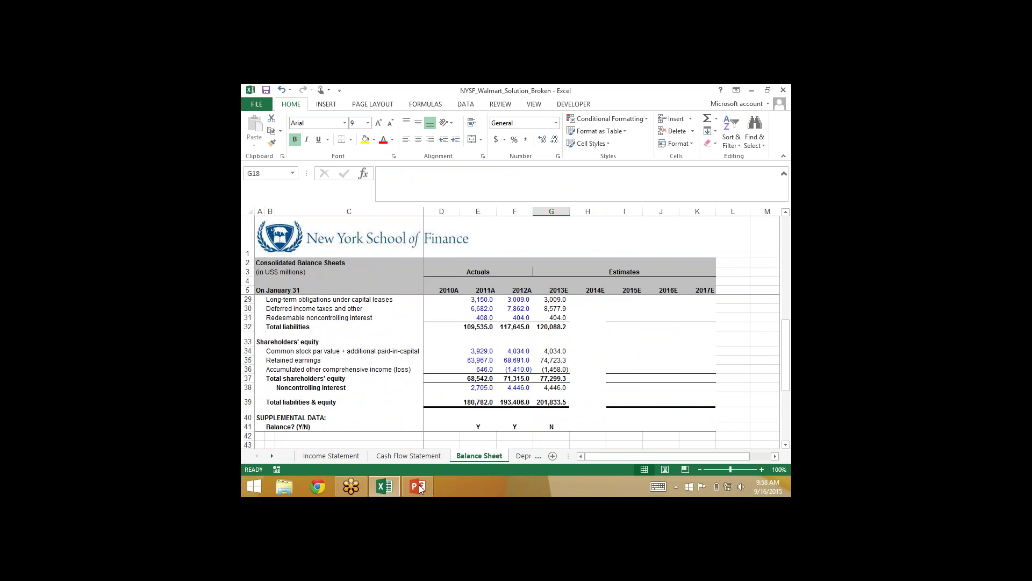
key("alt+Tab")
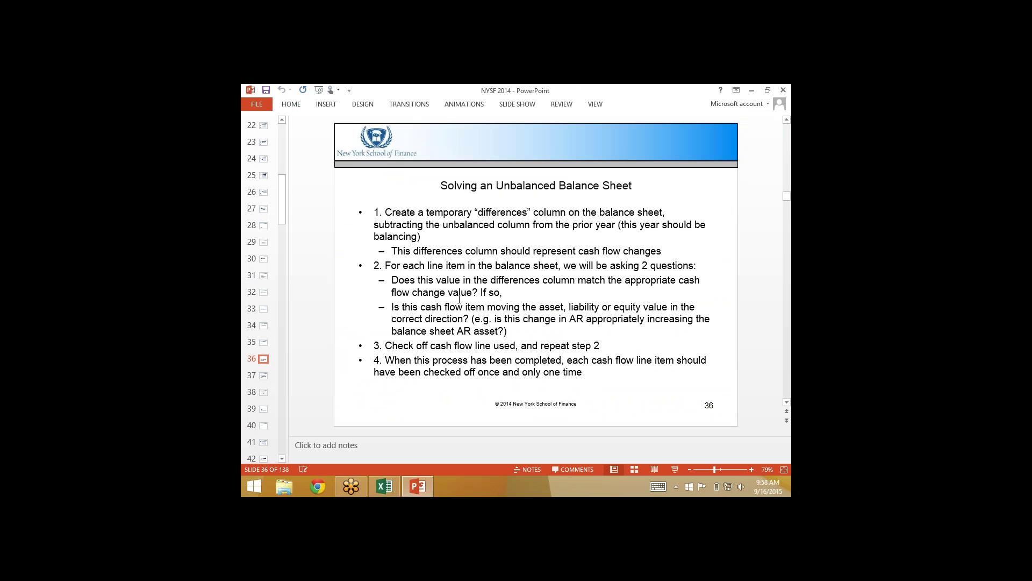
scroll(459, 297, "down", 1)
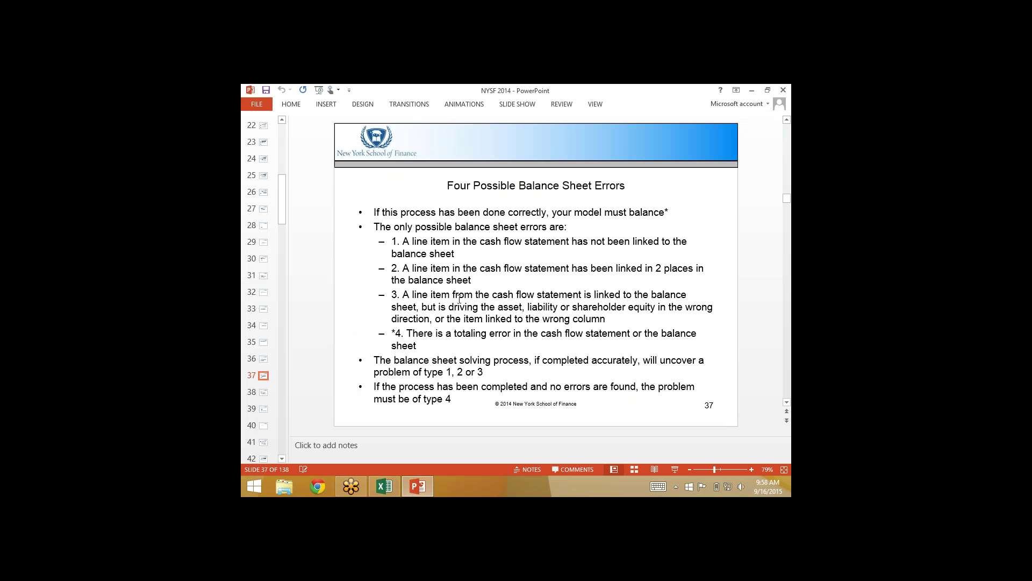